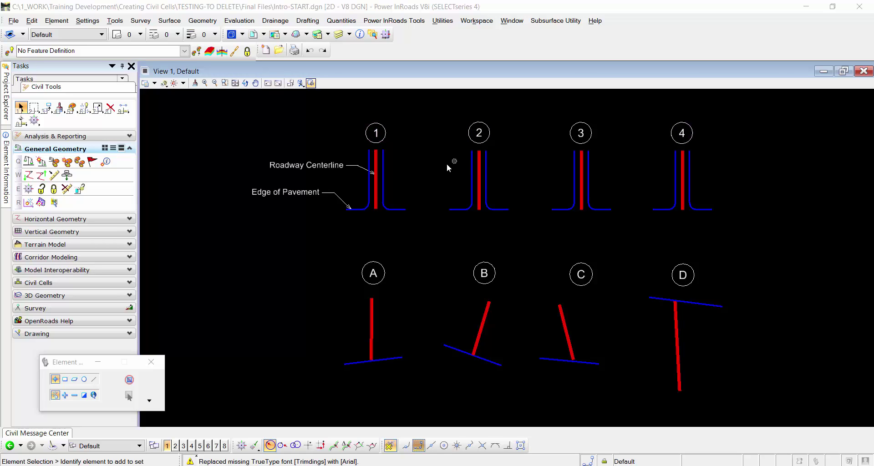
Test the geometry of intersections 1 and 2 by trying to move the upper end of each roadway centerline, cancelling each move
click(377, 161)
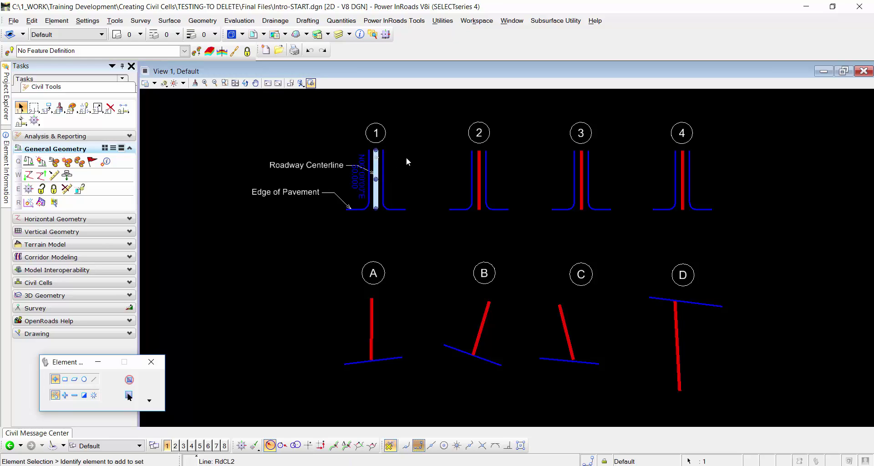
click(375, 150)
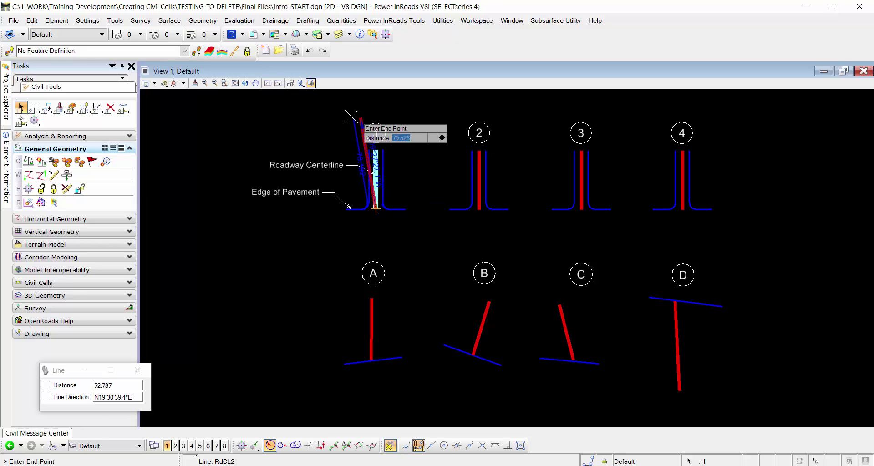
key(Escape)
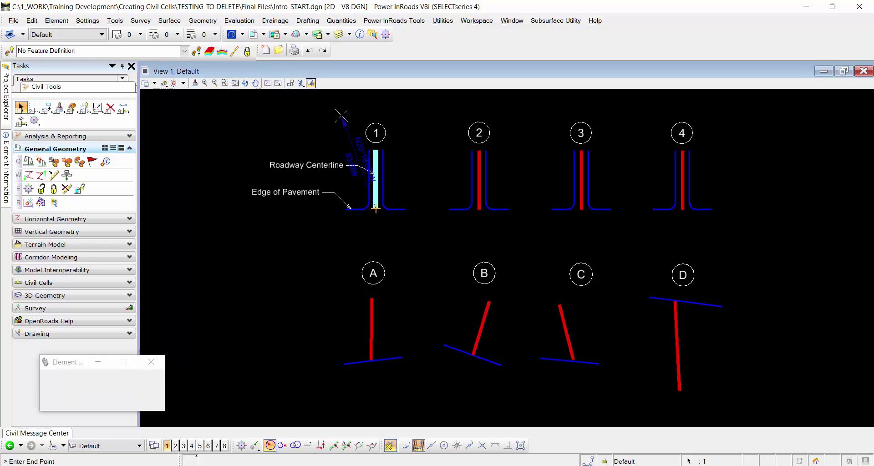
click(479, 152)
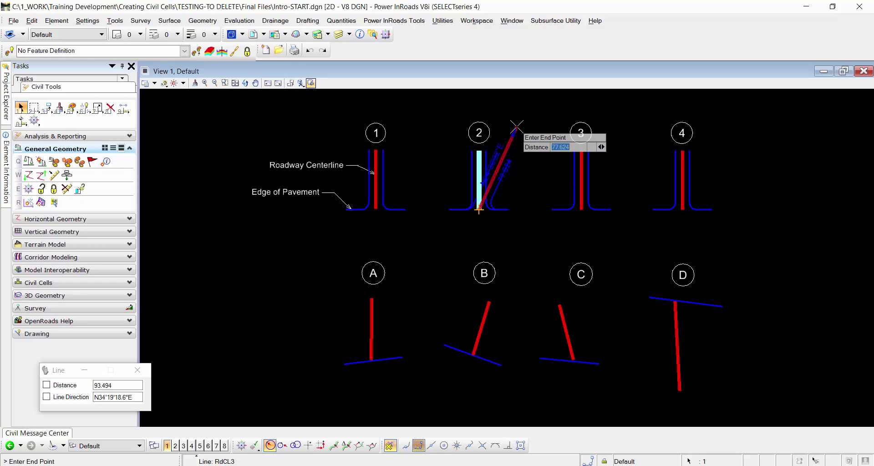
right_click(516, 127)
Try moving the upper ends of the roadway centerlines at intersections 3 and 4 to test their geometry, cancelling each move
click(582, 156)
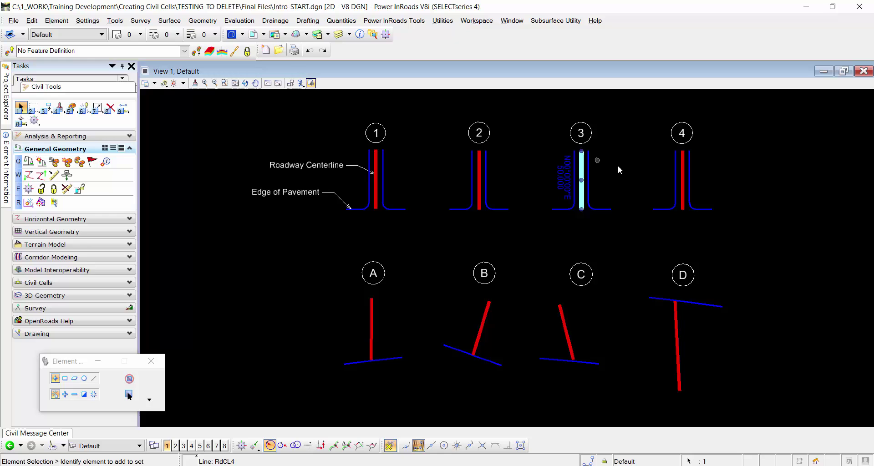
click(581, 152)
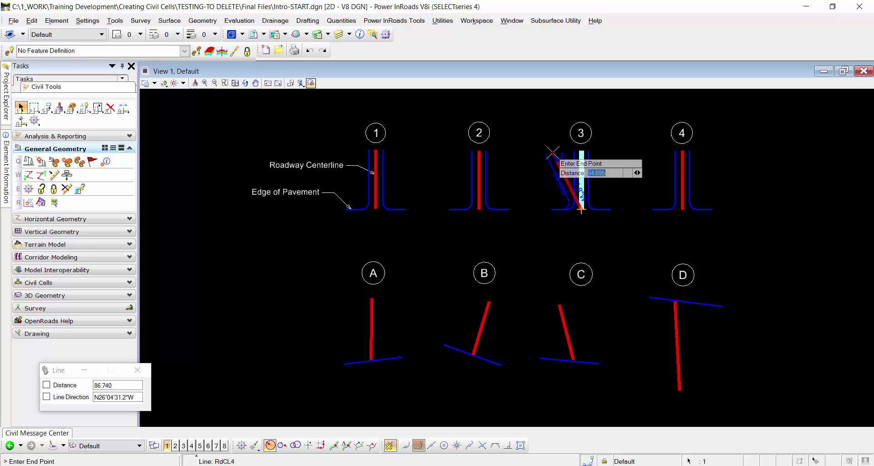
right_click(539, 121)
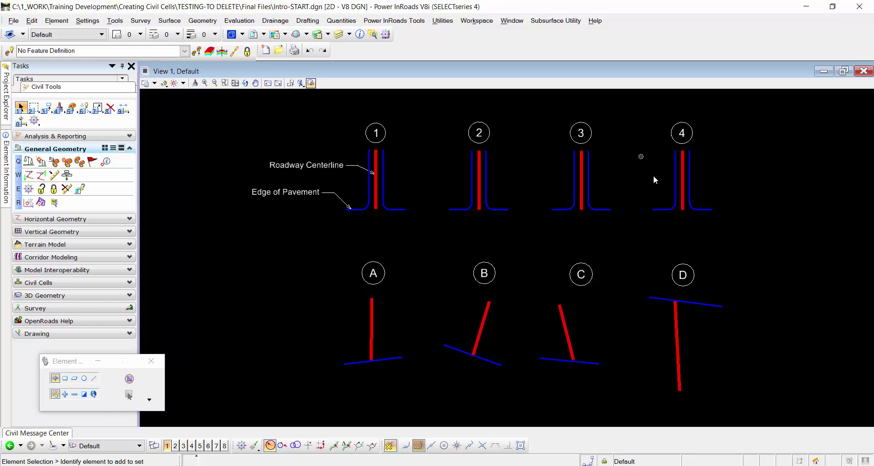
click(682, 160)
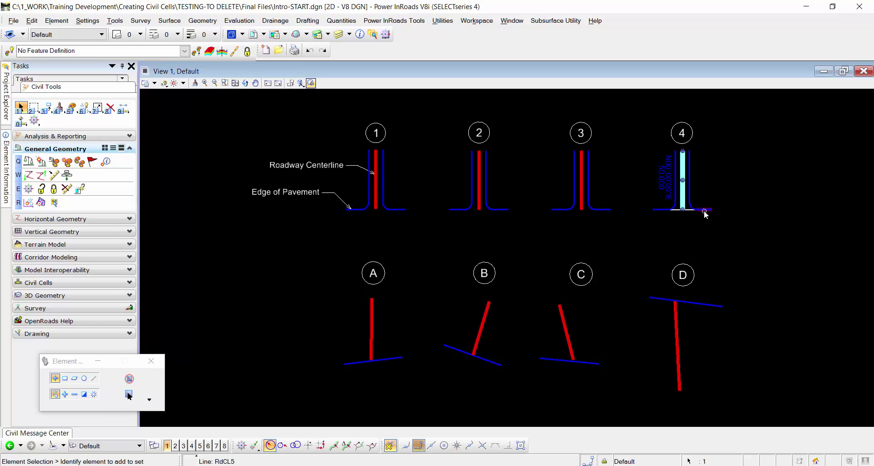
click(682, 151)
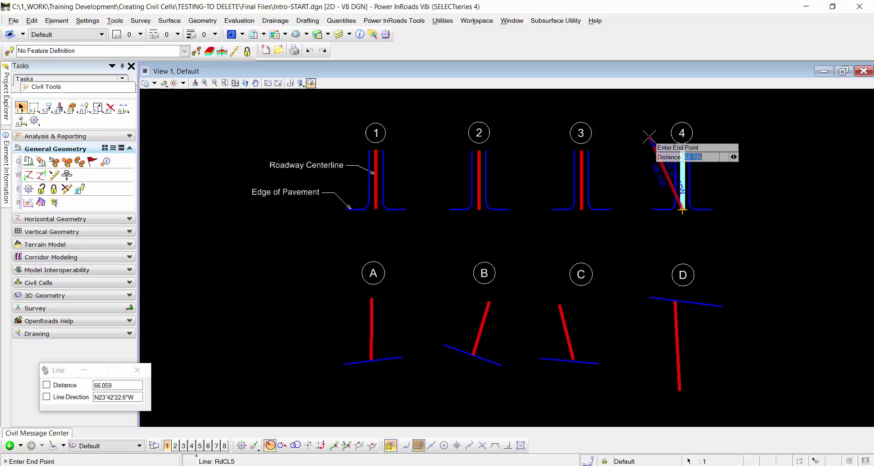
click(721, 127)
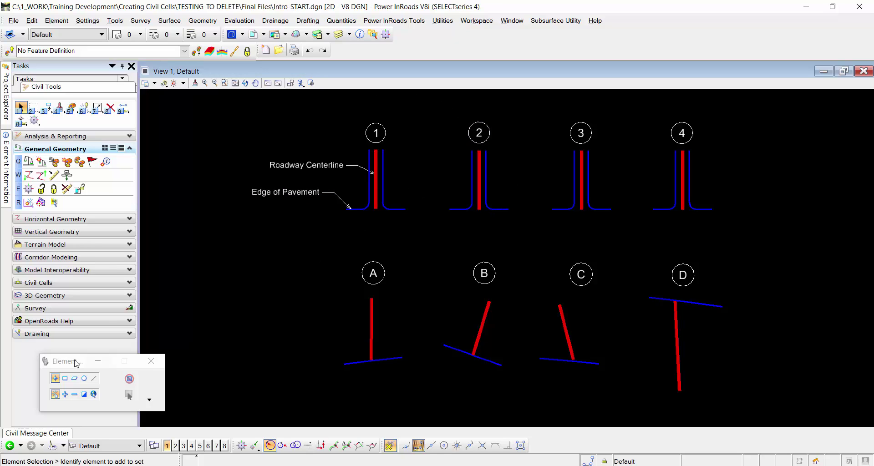
Start creating a civil cell and name it "2D Inersection"
drag(68, 361, 45, 365)
click(45, 284)
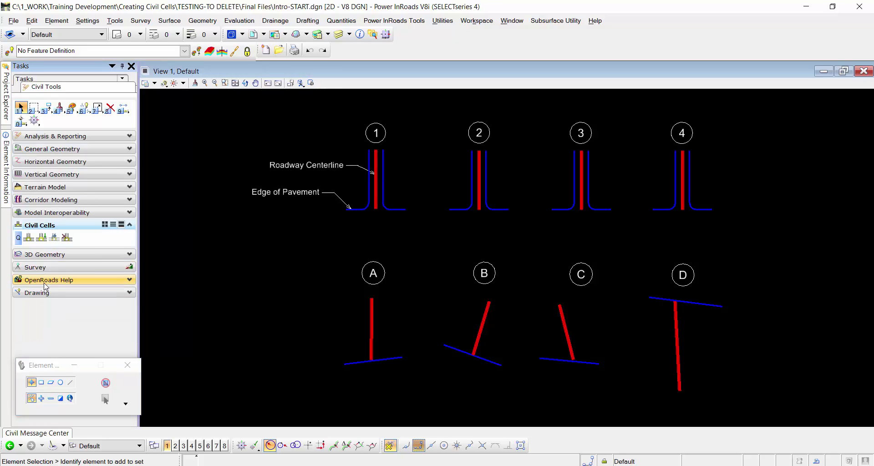
click(43, 226)
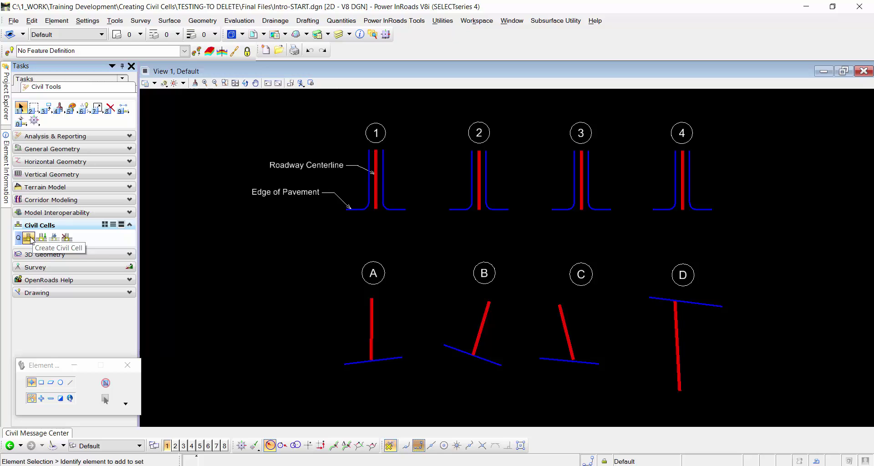
click(29, 238)
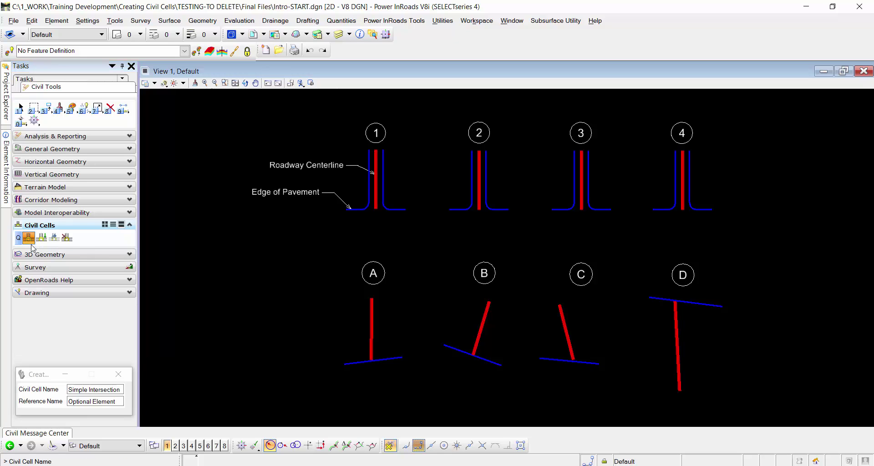
drag(42, 377, 198, 270)
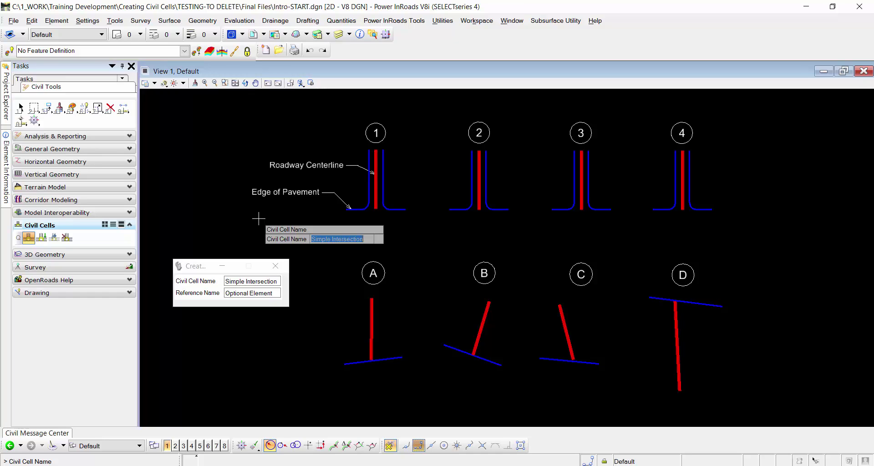
text(2)
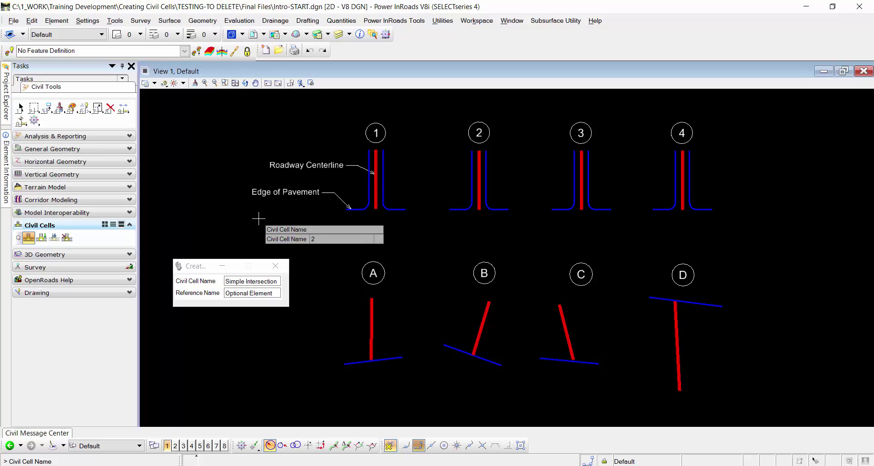
text(D Inersection)
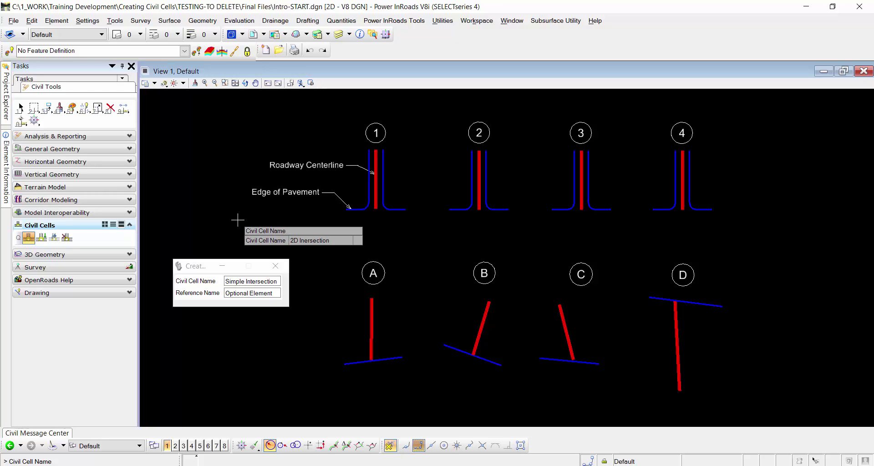
key(Return)
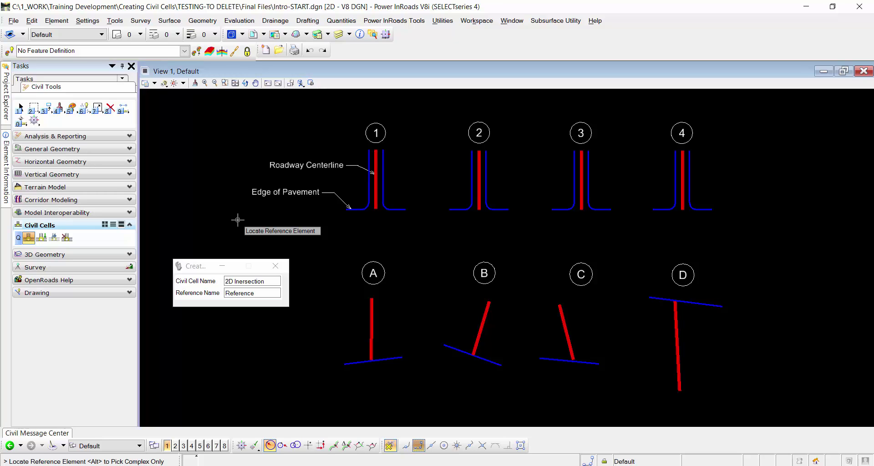
Create the civil cell with intersection 1's roadway centerline and straight edge of pavement as references, without optional references
click(375, 187)
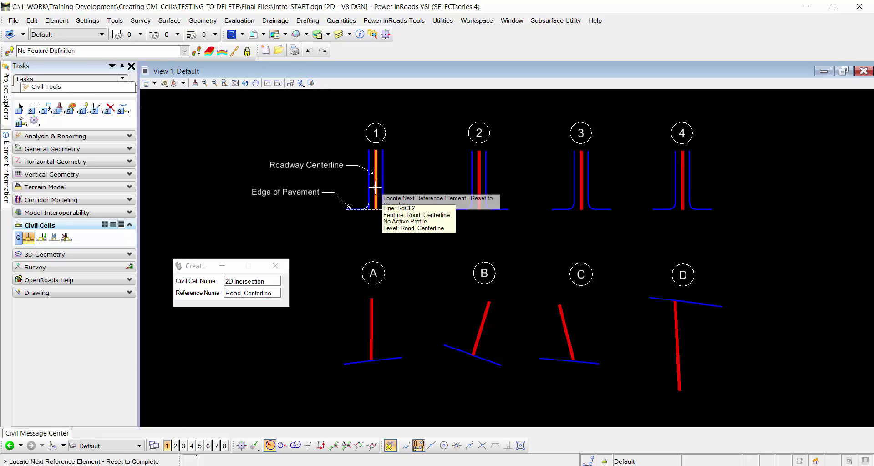
scroll(375, 187, up, 3)
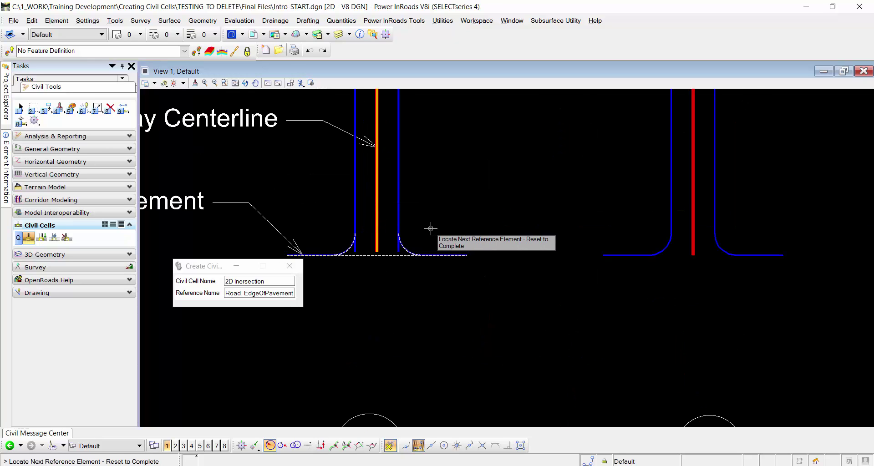
scroll(429, 230, down, 2)
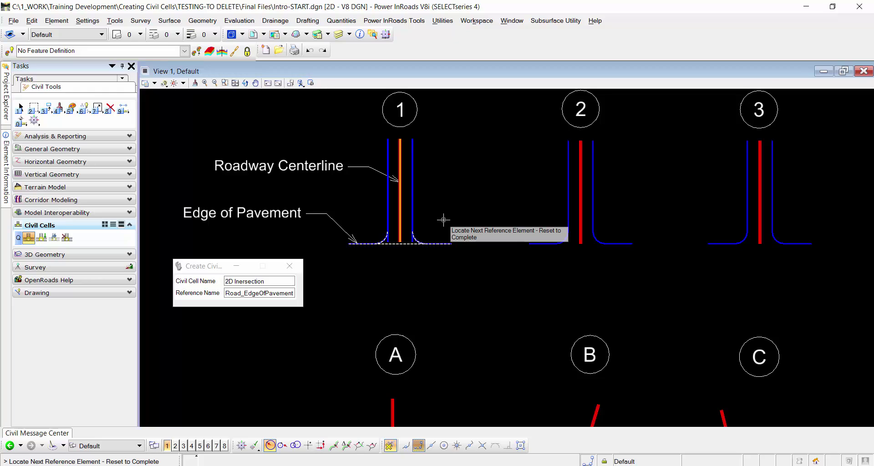
click(397, 201)
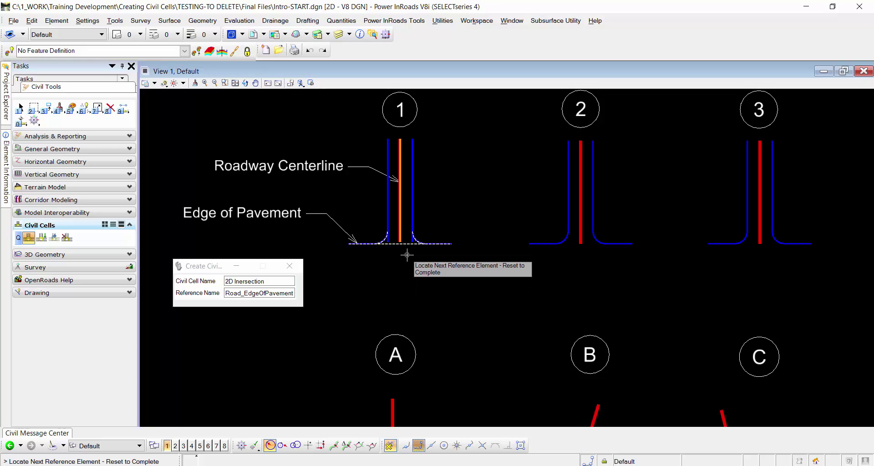
click(366, 242)
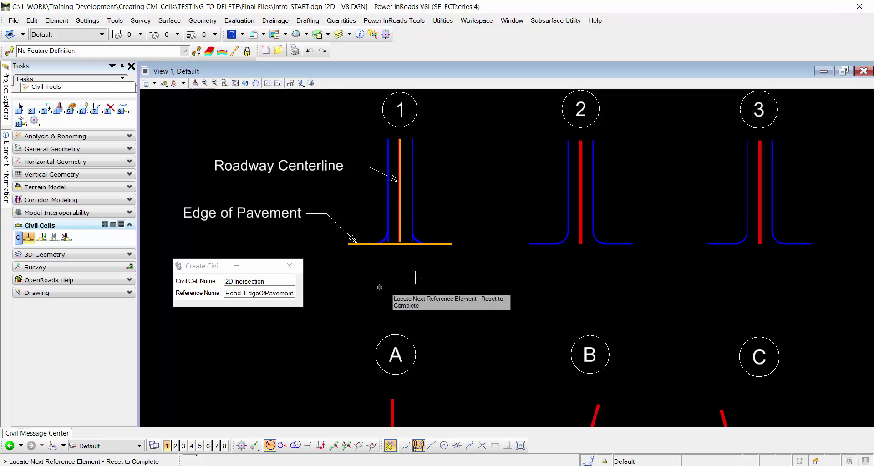
right_click(371, 265)
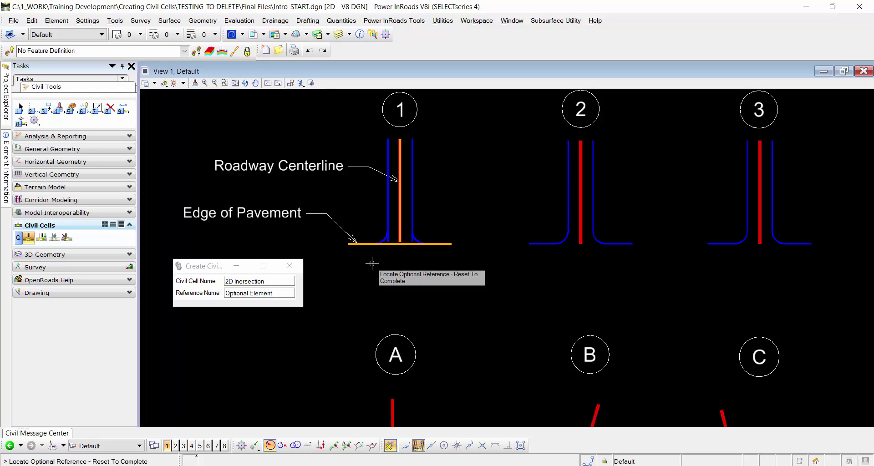
right_click(372, 263)
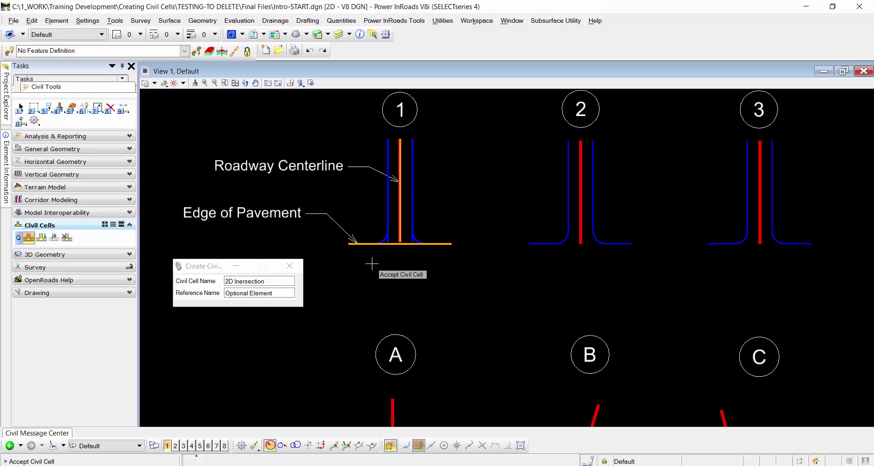
click(372, 264)
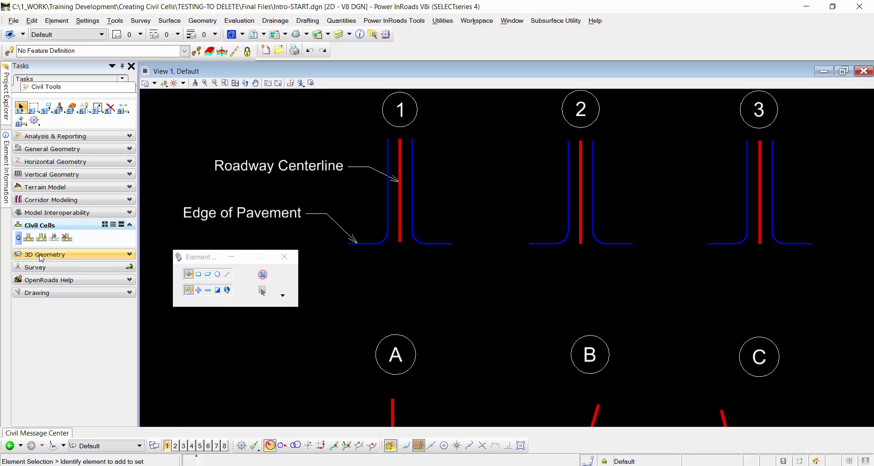
Start placing a civil cell and choose 2D Inersection from the Active DGN
scroll(369, 305, down, 5)
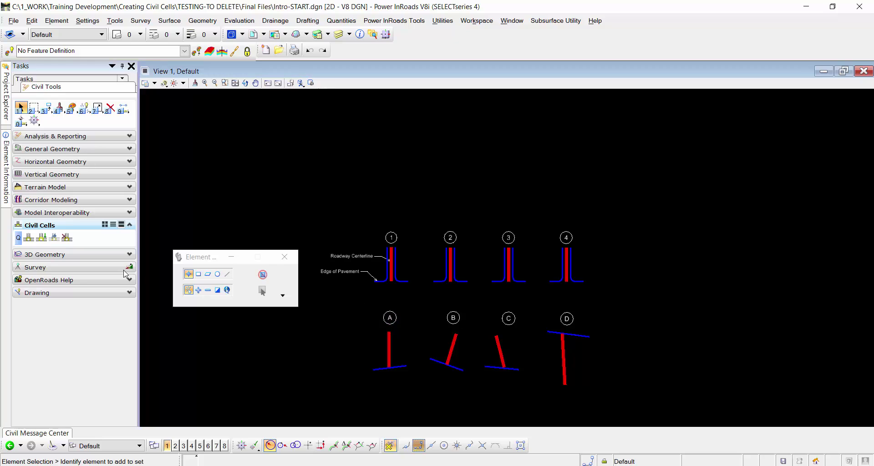
click(42, 239)
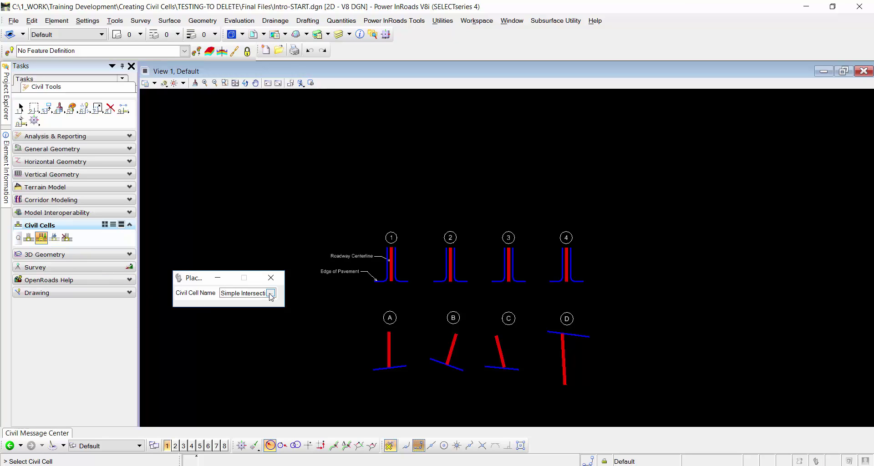
click(271, 293)
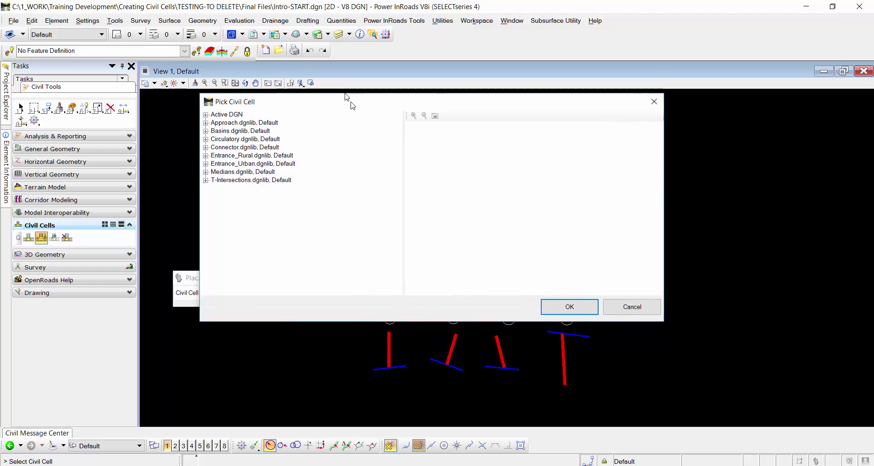
click(159, 41)
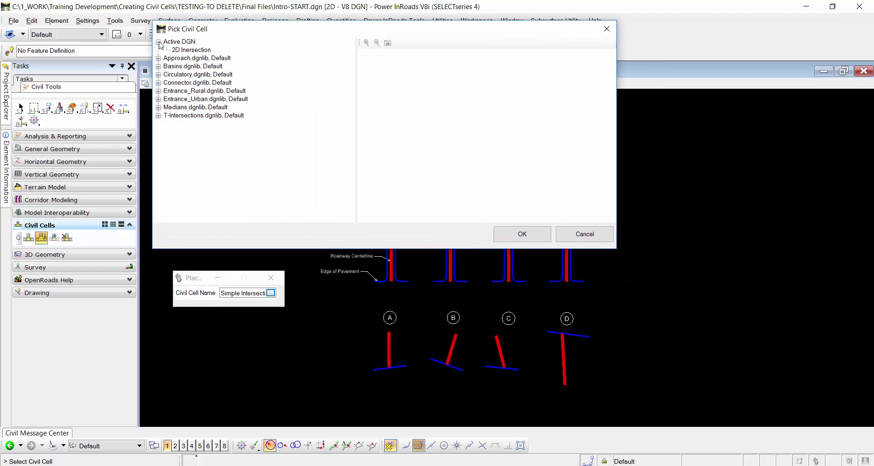
click(187, 50)
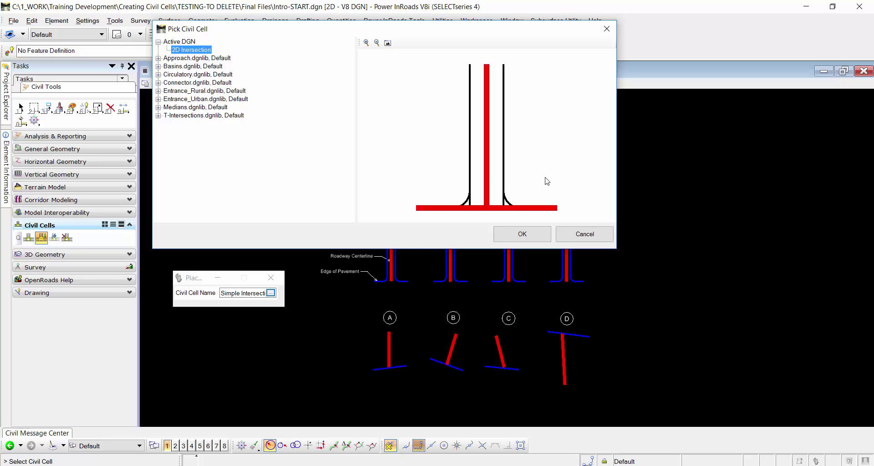
click(522, 234)
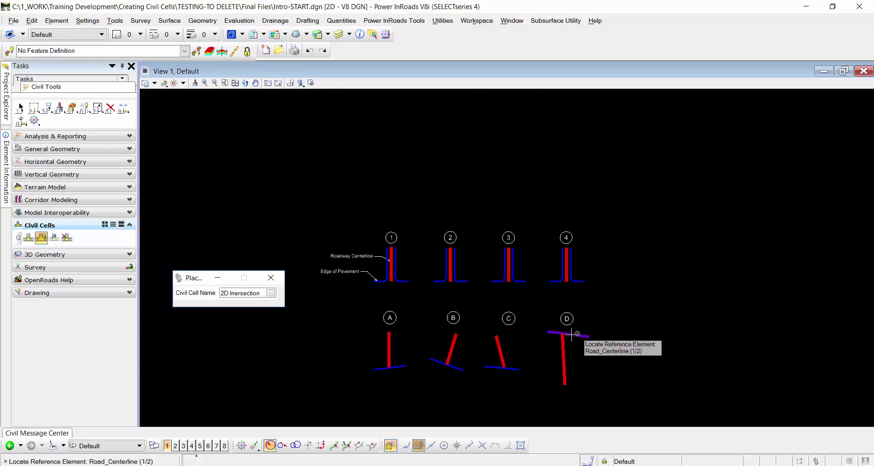
Place the civil cell at location A using its roadway centerline and edge of pavement as references, skipping the alternatives
scroll(381, 370, up, 5)
scroll(381, 369, down, 5)
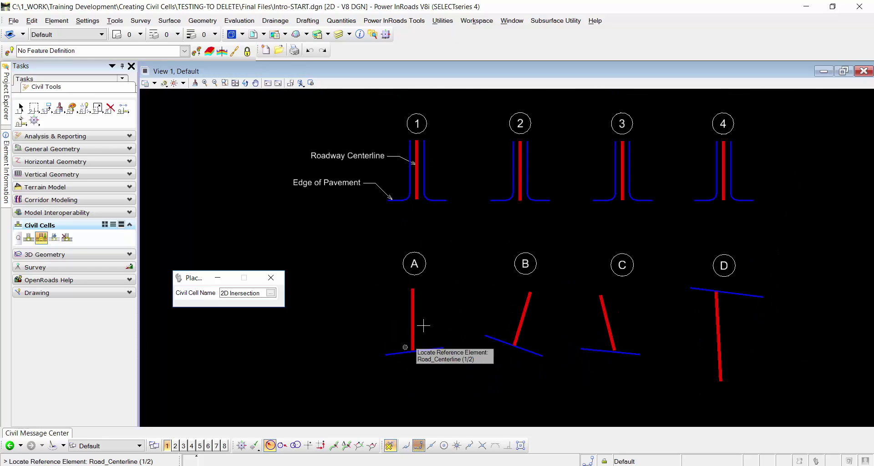
click(413, 295)
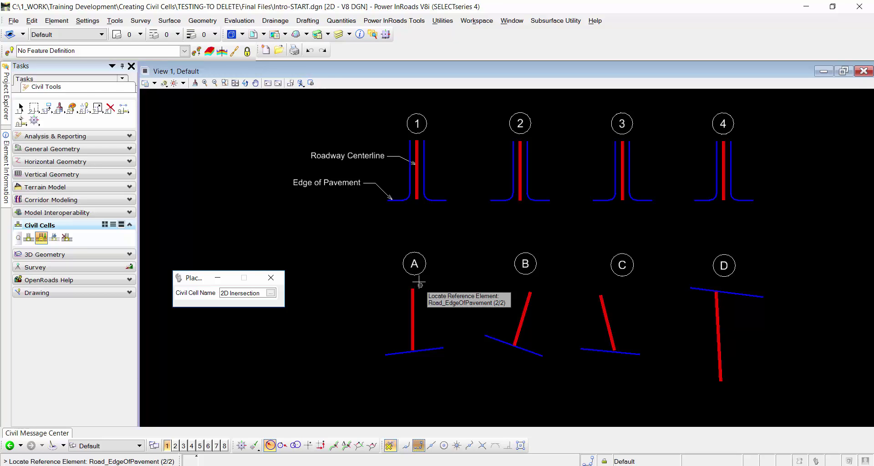
click(422, 351)
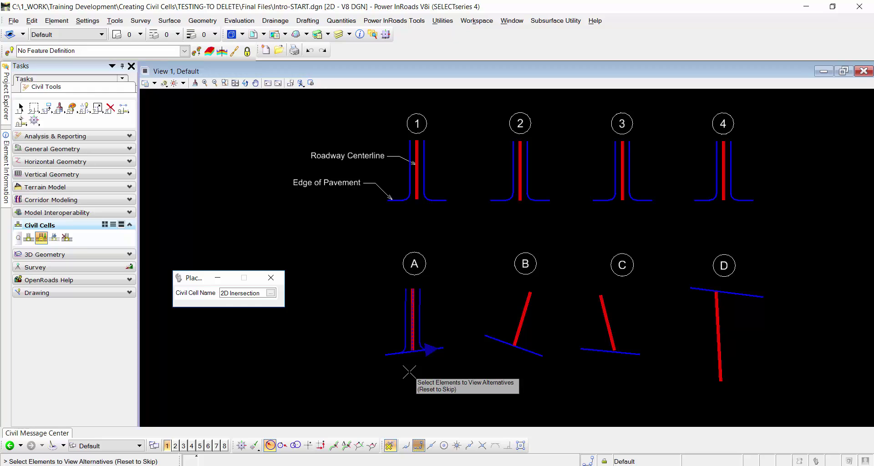
right_click(408, 373)
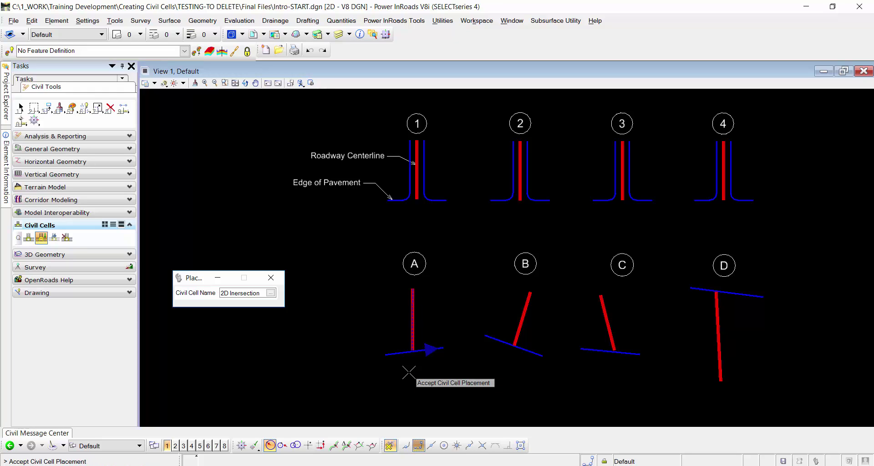
click(409, 372)
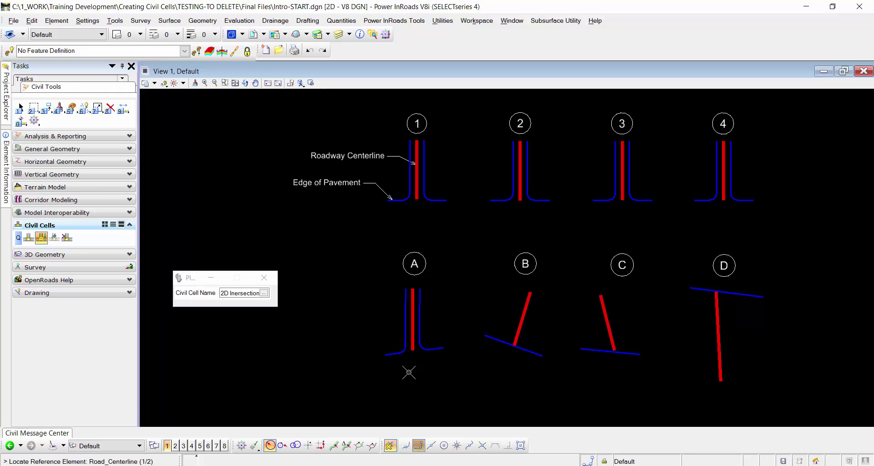
key(Escape)
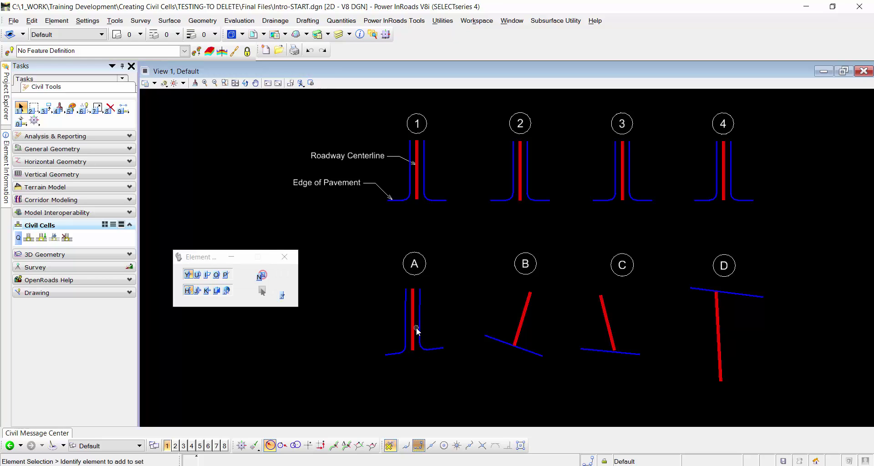
Inspect the roadway centerline and the offset edge of pavement line of the civil cell placed at location A
click(417, 329)
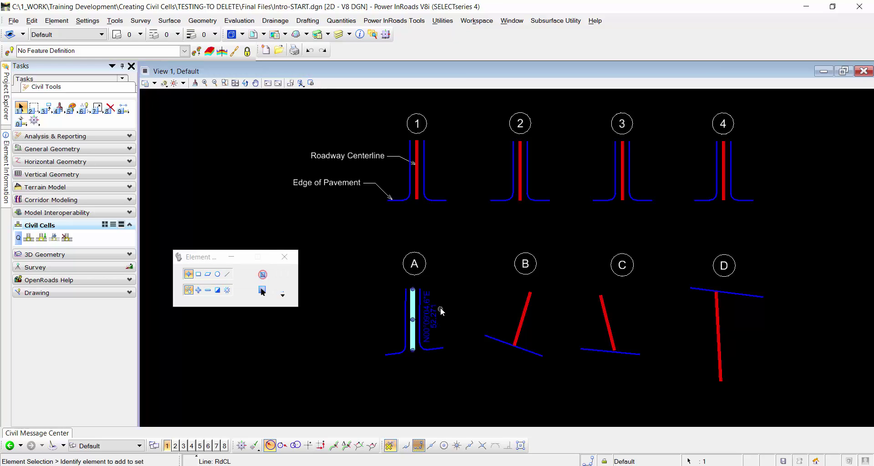
click(442, 303)
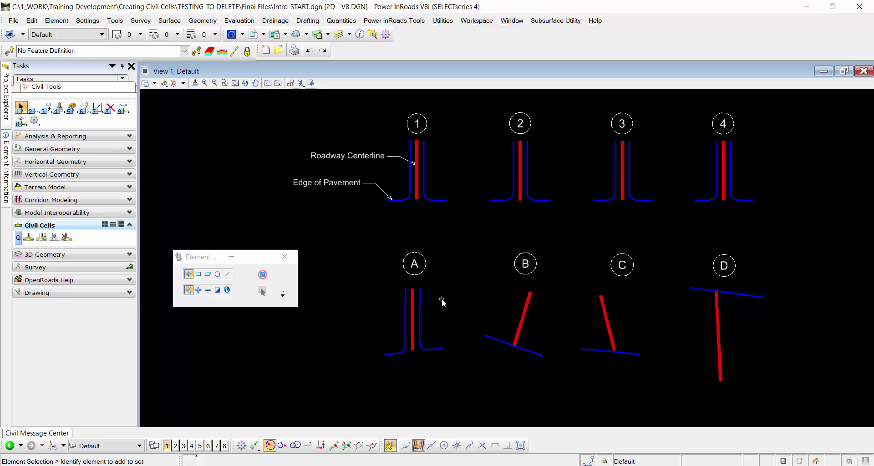
click(474, 301)
scroll(426, 297, up, 3)
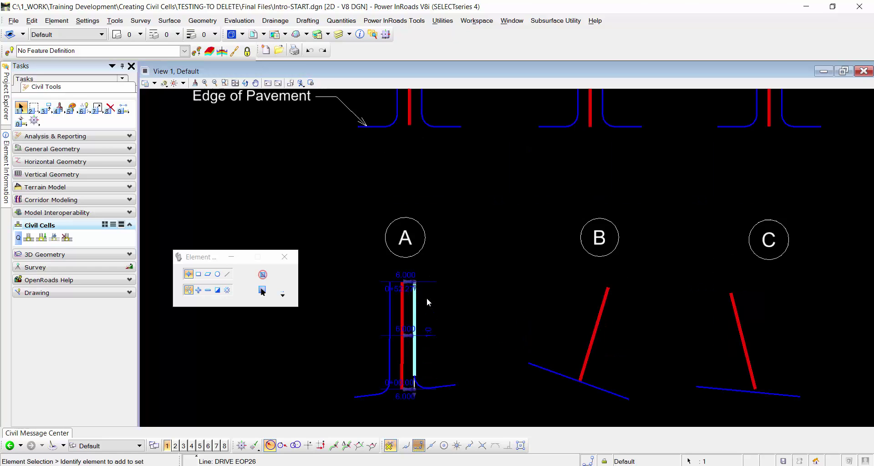
middle_drag(444, 312, 450, 219)
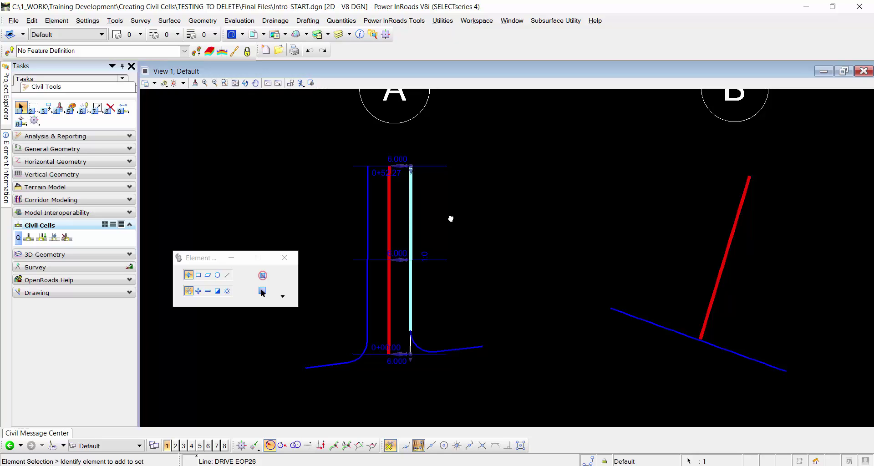
click(492, 320)
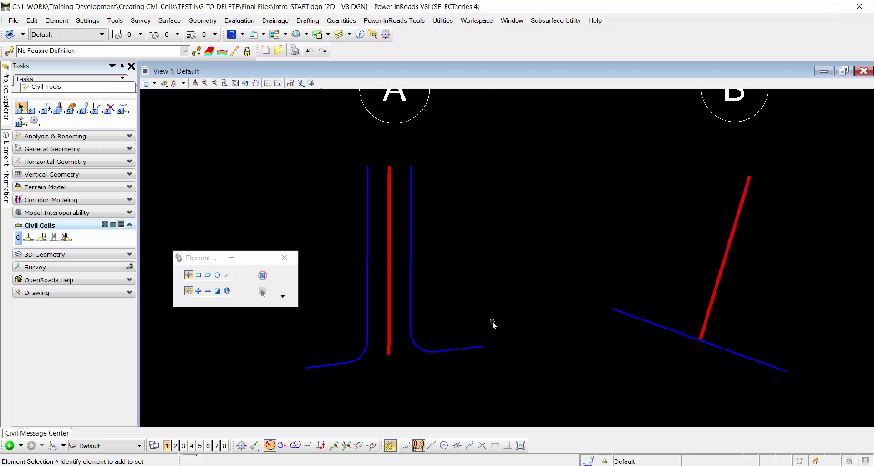
scroll(485, 318, down, 3)
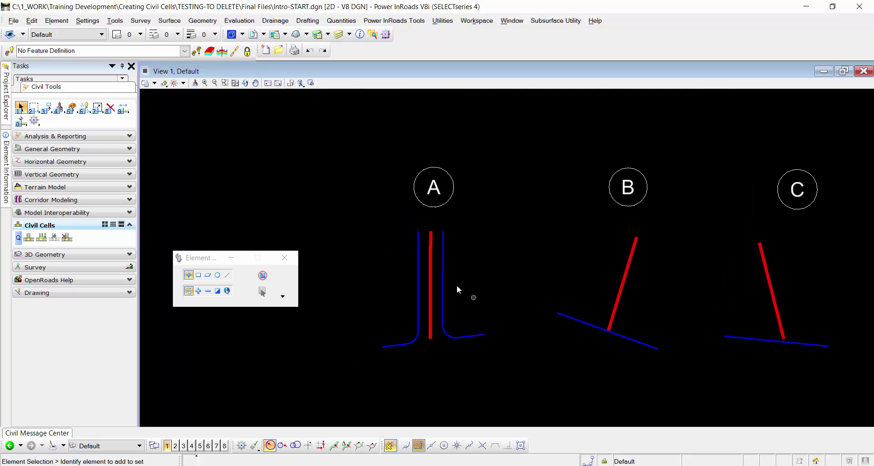
click(443, 273)
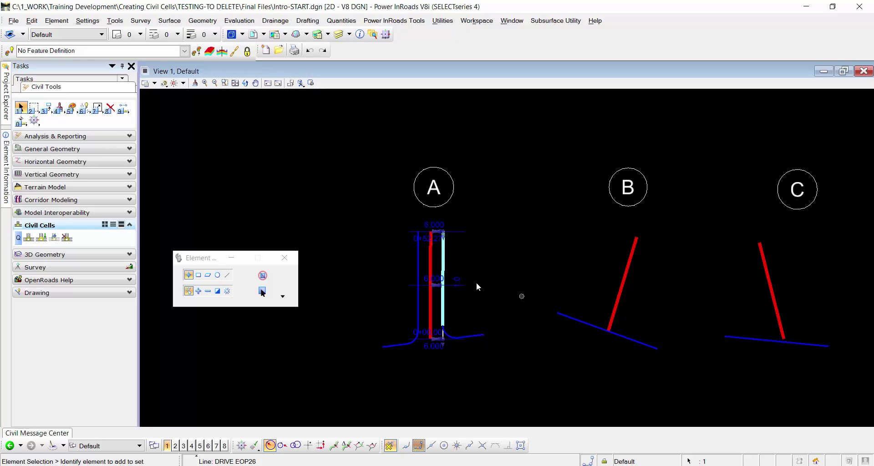
Try moving the upper end of location A's roadway centerline to test the placed cell, cancelling the move
click(430, 255)
drag(430, 231, 475, 226)
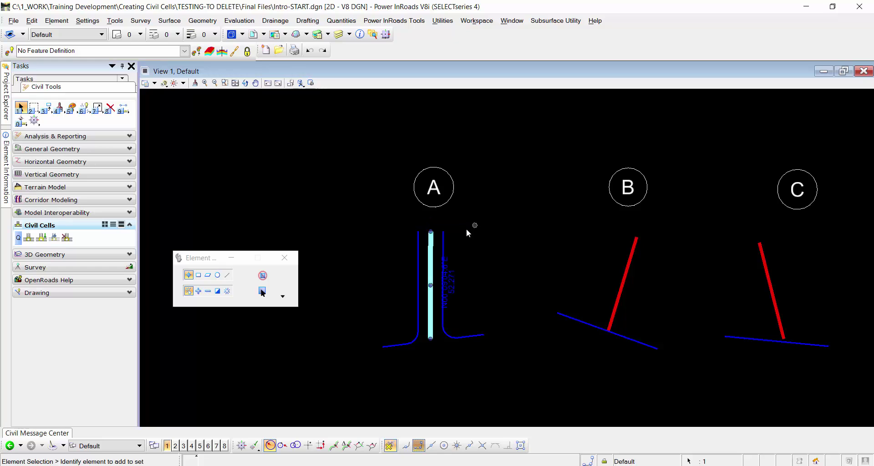
click(431, 231)
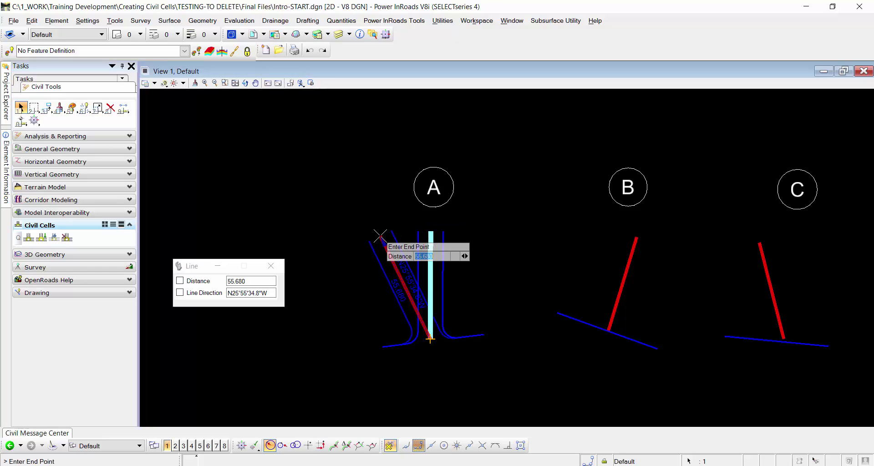
right_click(380, 235)
click(483, 271)
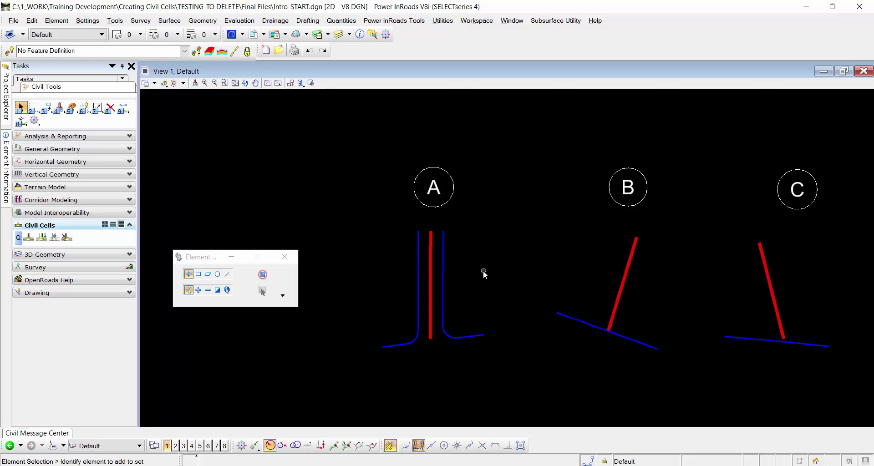
Examine the two vertical edge of pavement lines at intersection 2, moving the element selection settings clear of the drawing
scroll(483, 271, down, 5)
middle_drag(503, 257, 434, 278)
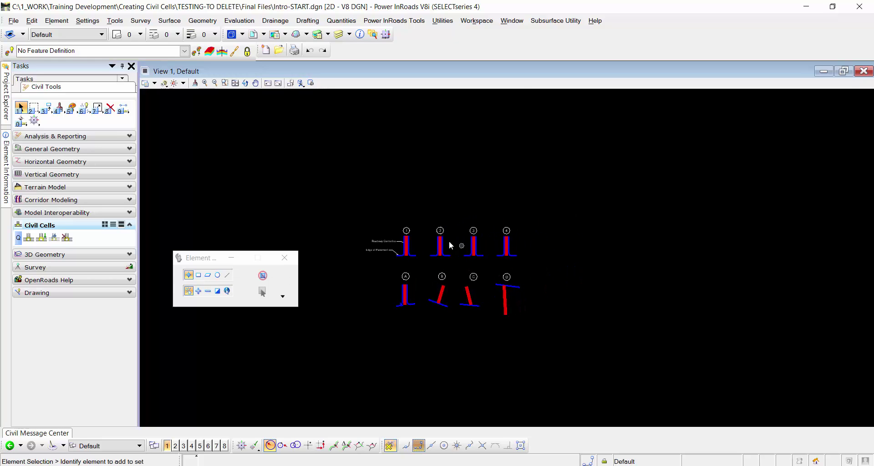
scroll(442, 236, up, 5)
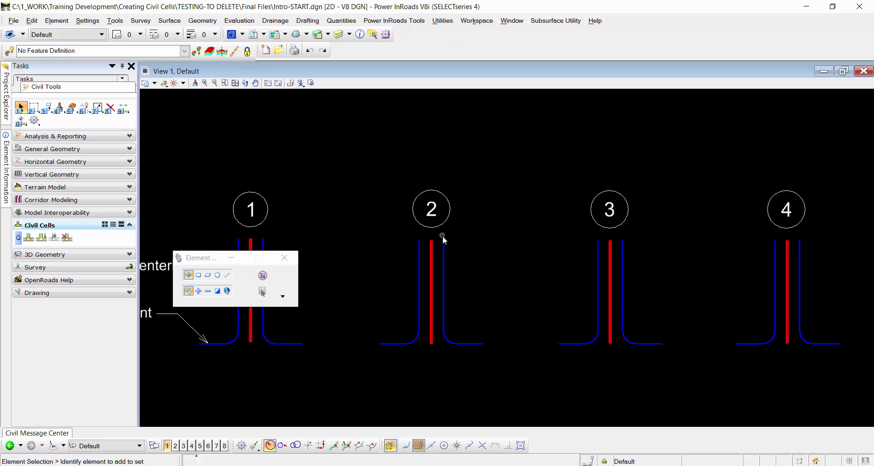
scroll(454, 244, down, 2)
drag(202, 258, 49, 346)
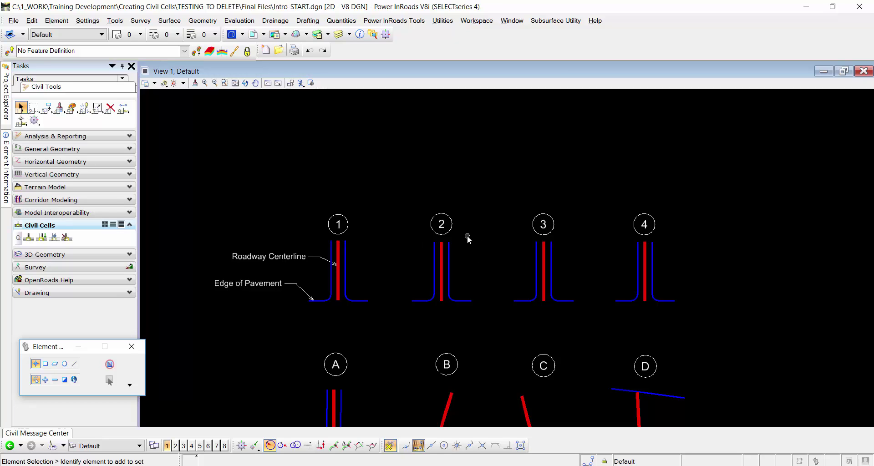
scroll(452, 268, up, 2)
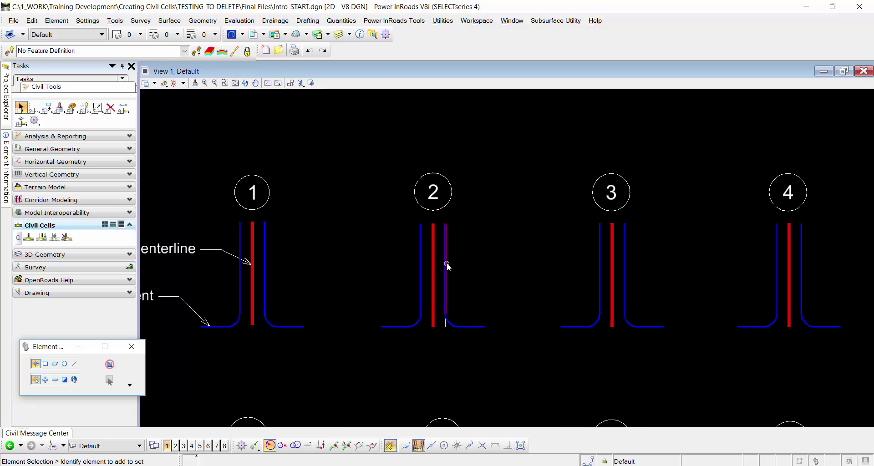
click(445, 269)
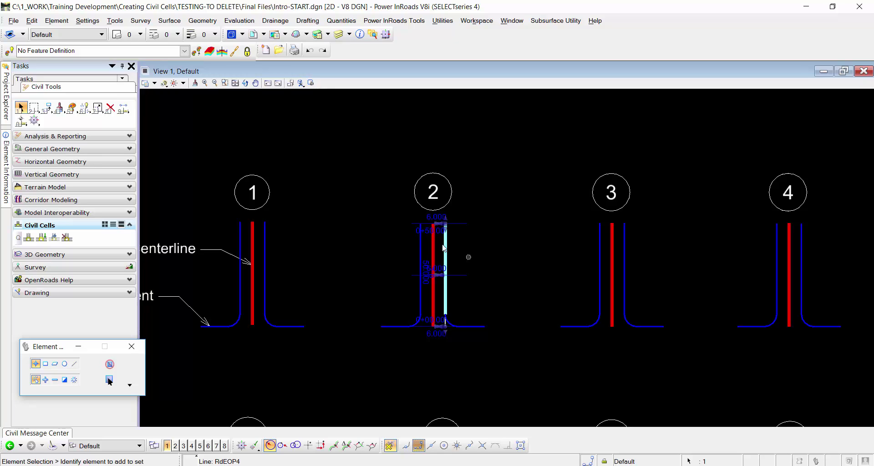
mouse_move(444, 244)
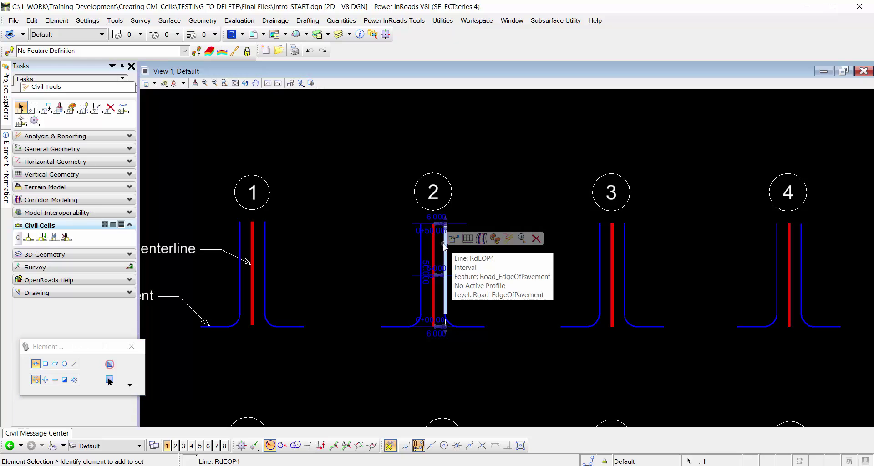
click(421, 253)
click(385, 284)
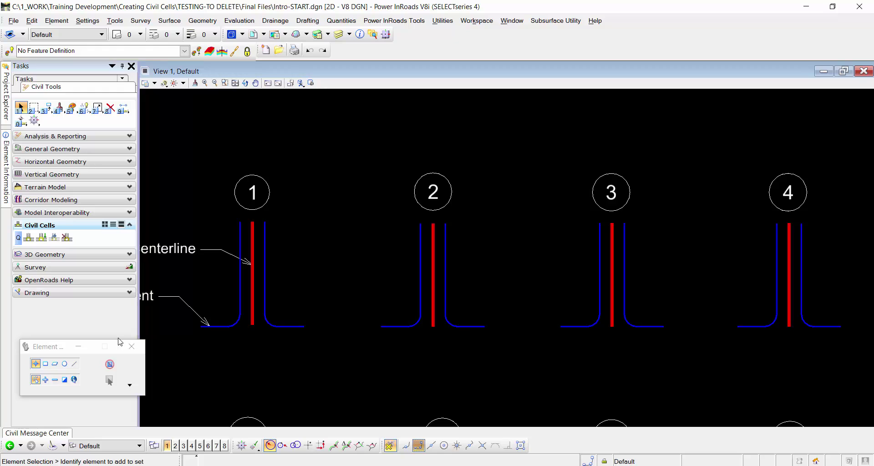
Start creating another civil cell and name it "2D Inersection-2"
click(31, 239)
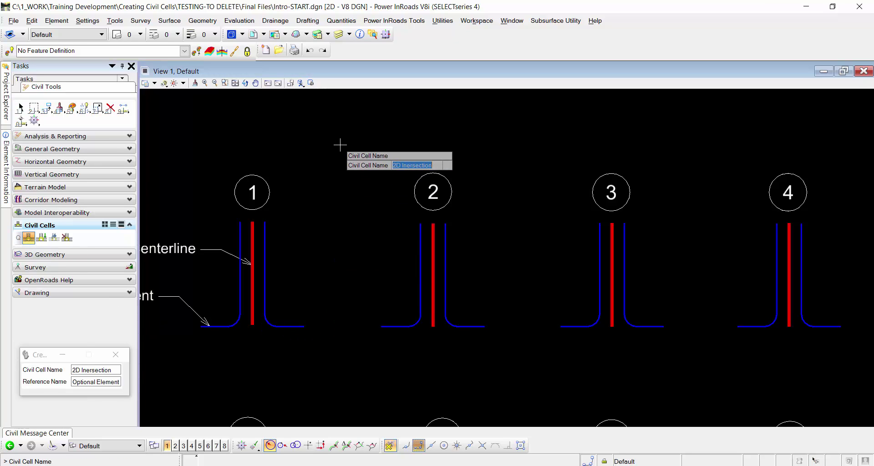
key(Right)
text(-2)
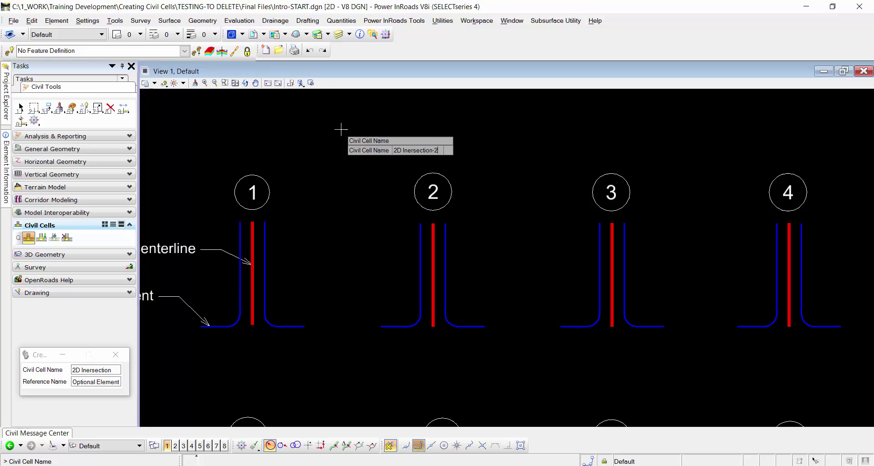
key(Return)
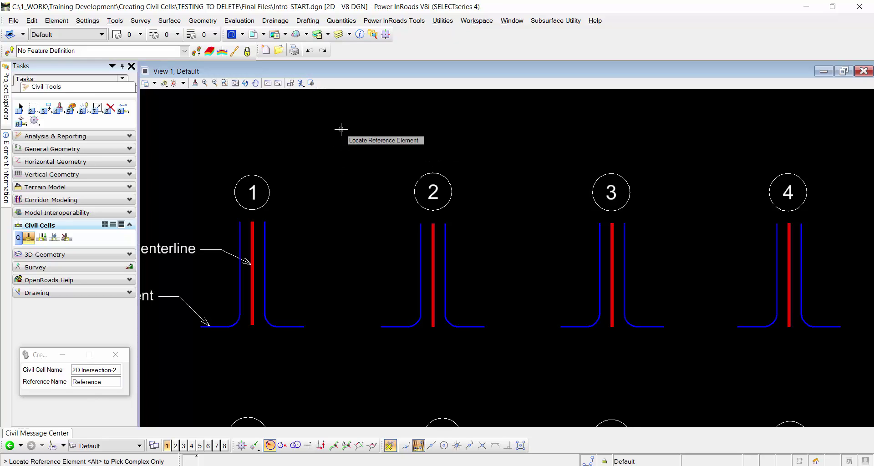
Create the civil cell with intersection 2's roadway centerline and straight edge of pavement as references, without optional references
click(432, 240)
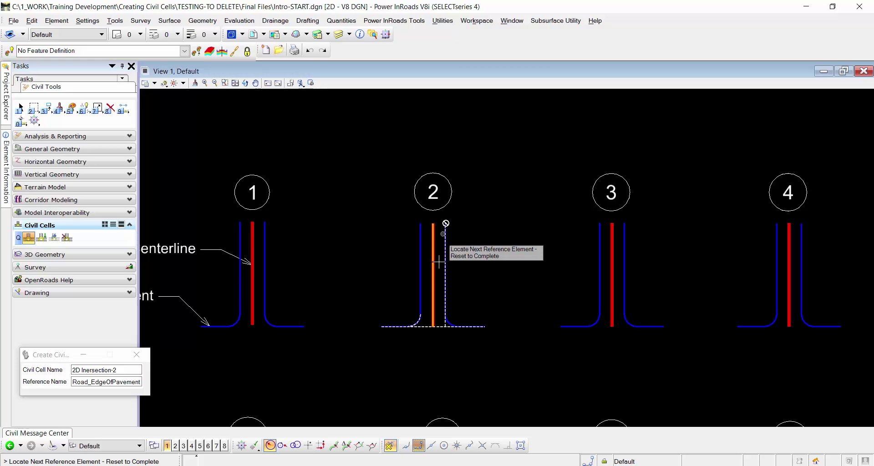
click(412, 324)
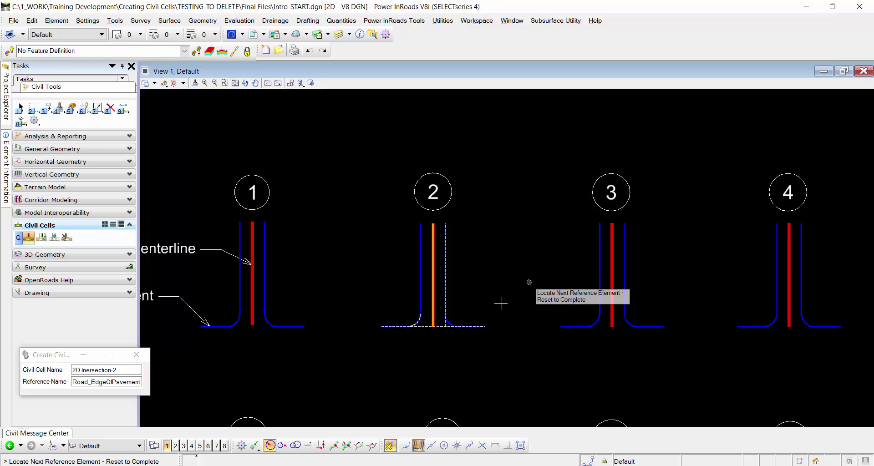
click(433, 267)
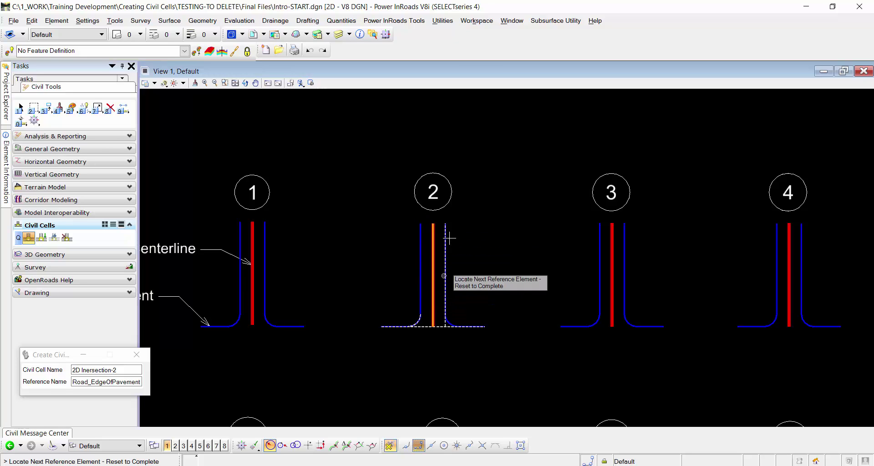
click(446, 325)
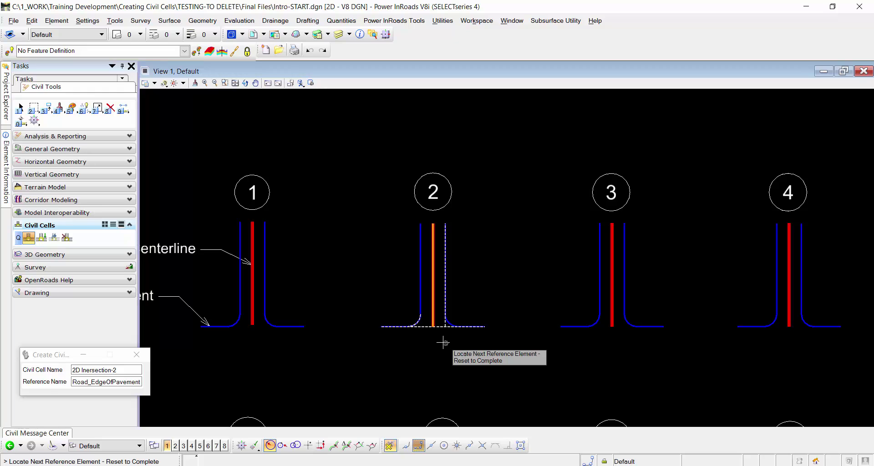
click(424, 325)
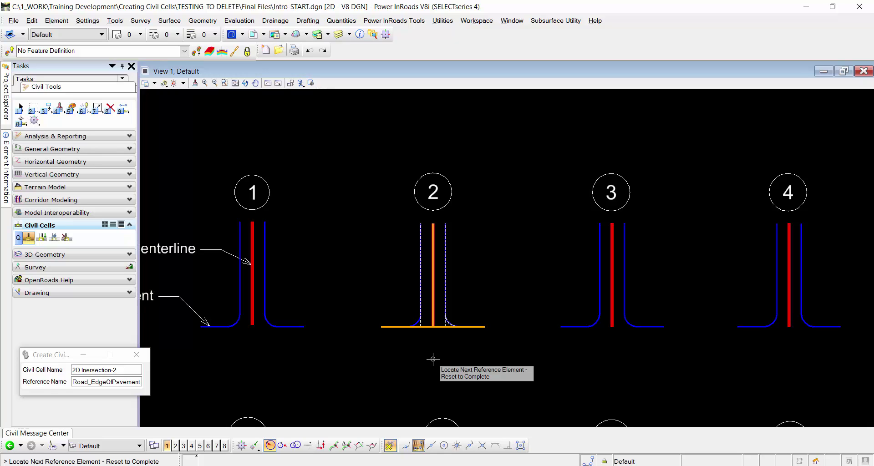
right_click(388, 344)
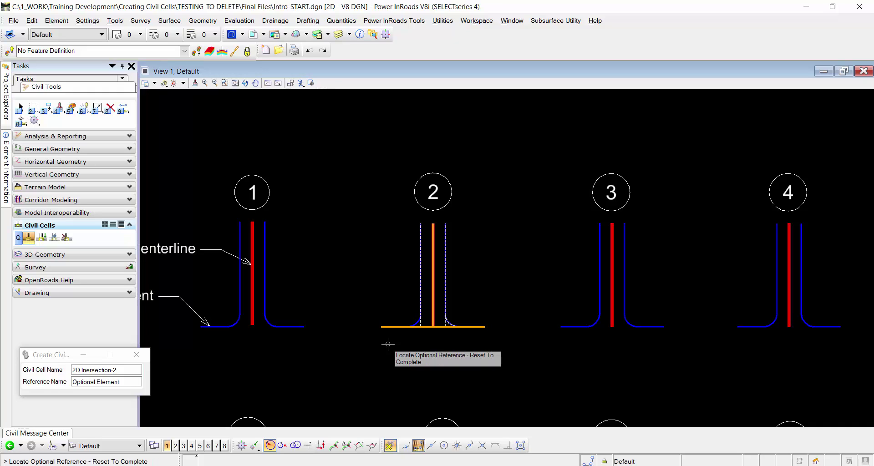
right_click(388, 344)
click(388, 344)
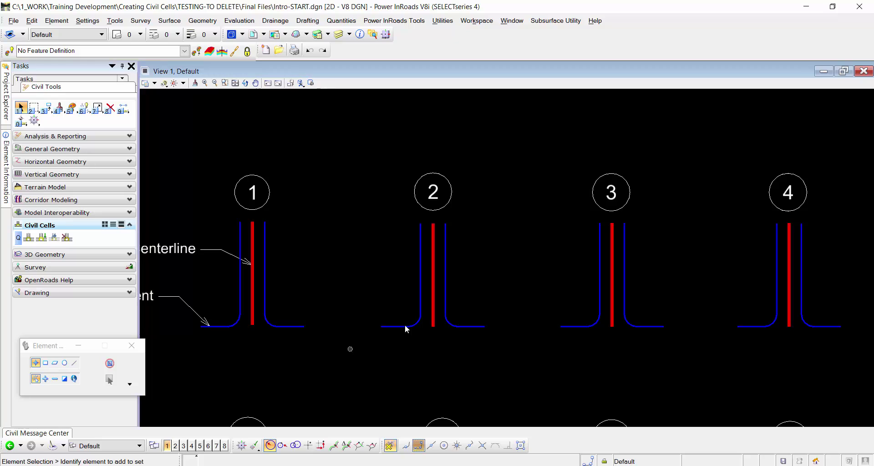
Preview the 2D Inersection-2 civil cell from the active DGN in the civil cell picker, cancelling the placement
click(40, 241)
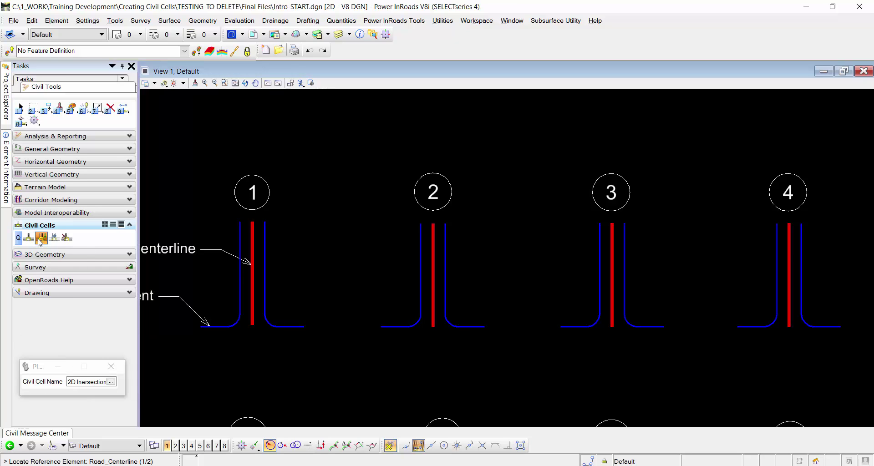
click(110, 381)
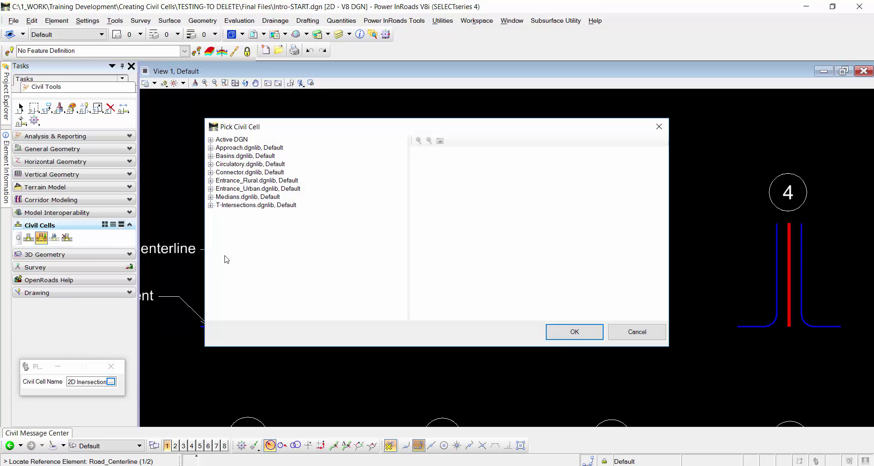
click(210, 139)
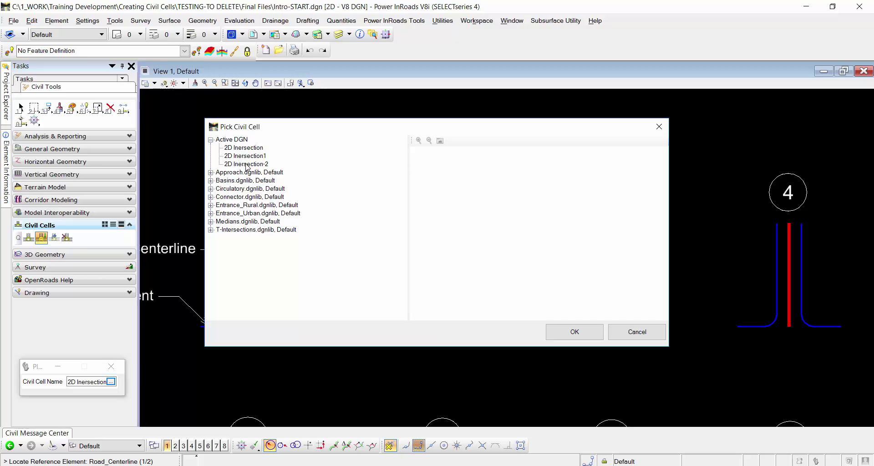
click(247, 164)
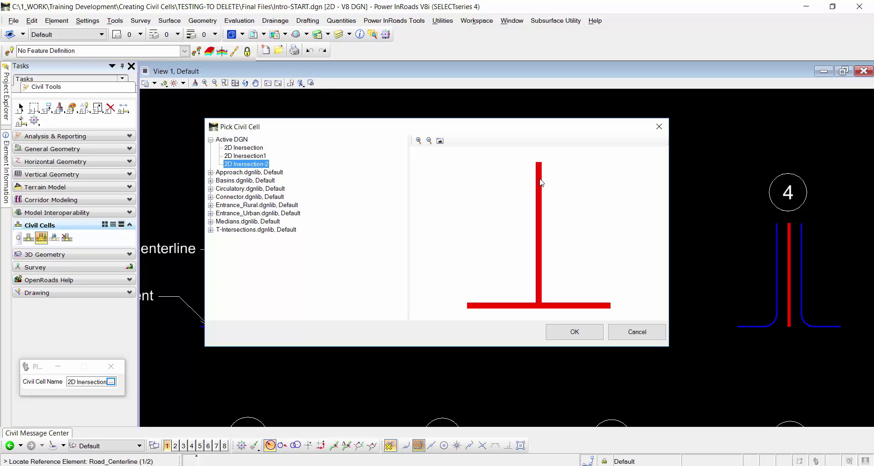
drag(552, 130, 458, 295)
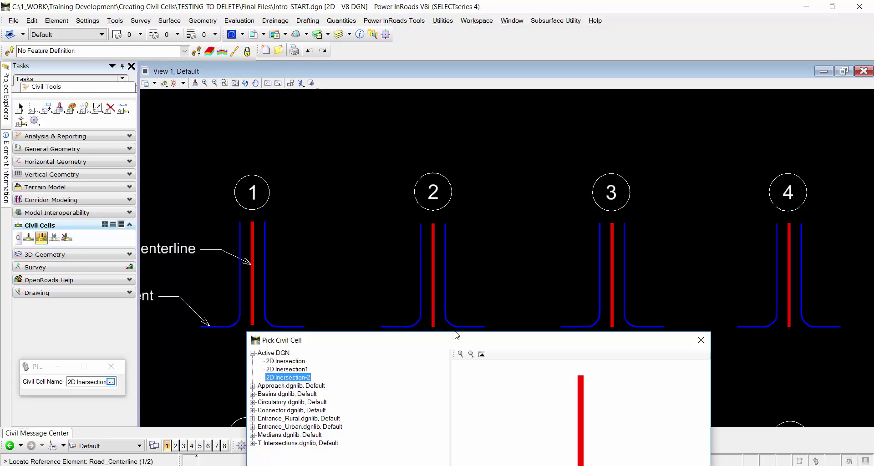
drag(457, 336, 380, 90)
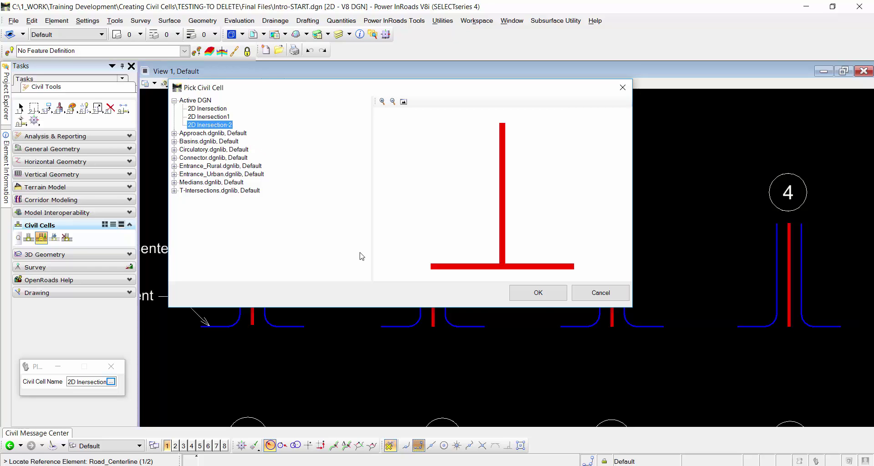
click(590, 298)
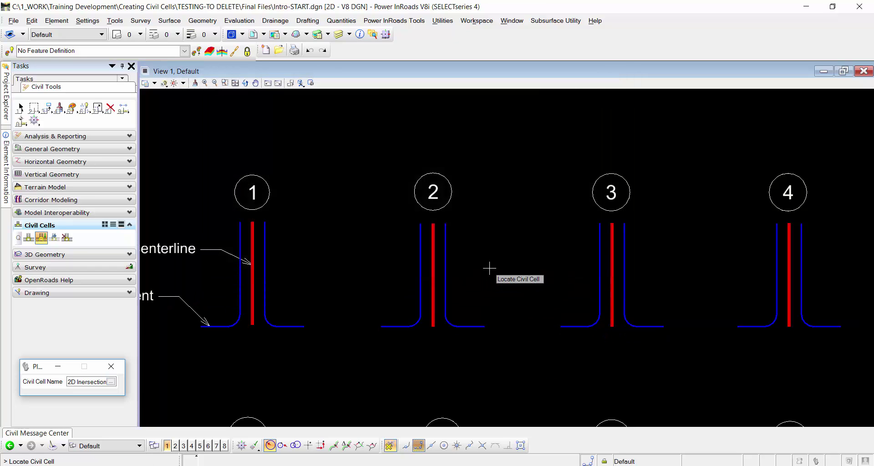
key(Escape)
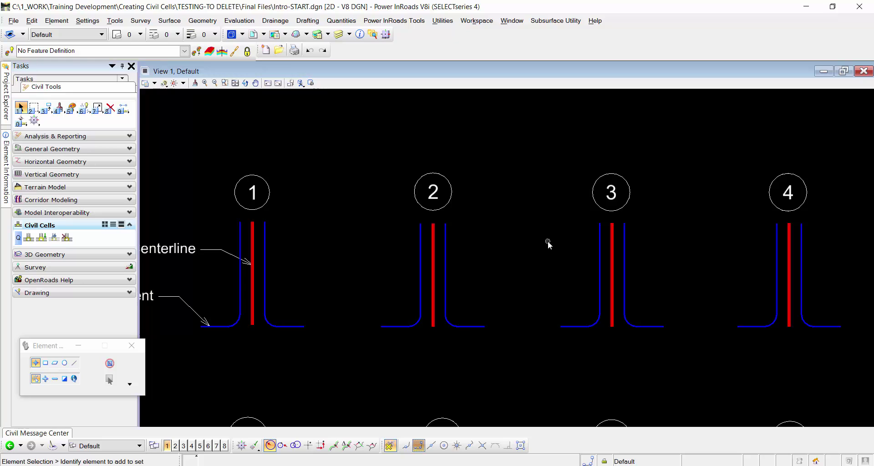
Examine the vertical edge of pavement lines beside the roadway centerline at intersections 2 and 3, comparing how each is constructed
middle_drag(551, 269, 535, 235)
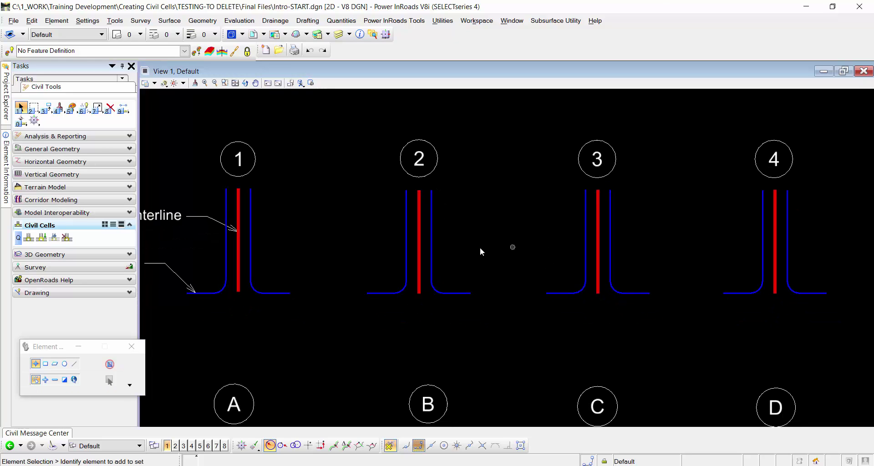
click(431, 227)
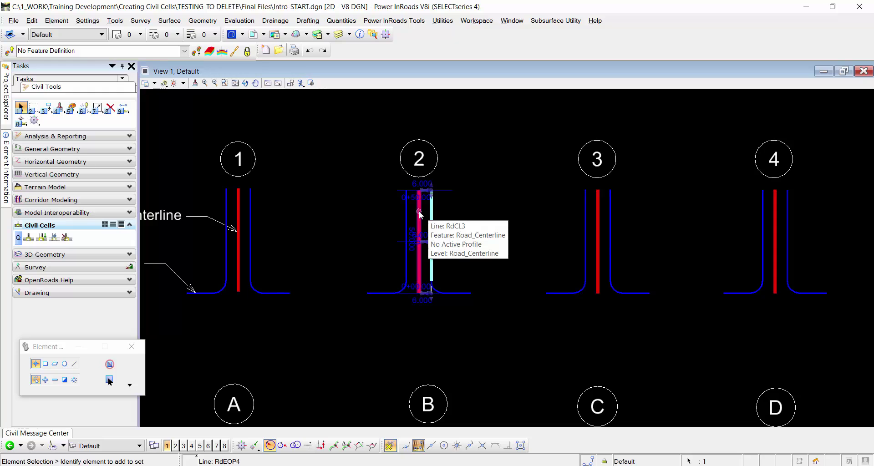
click(610, 234)
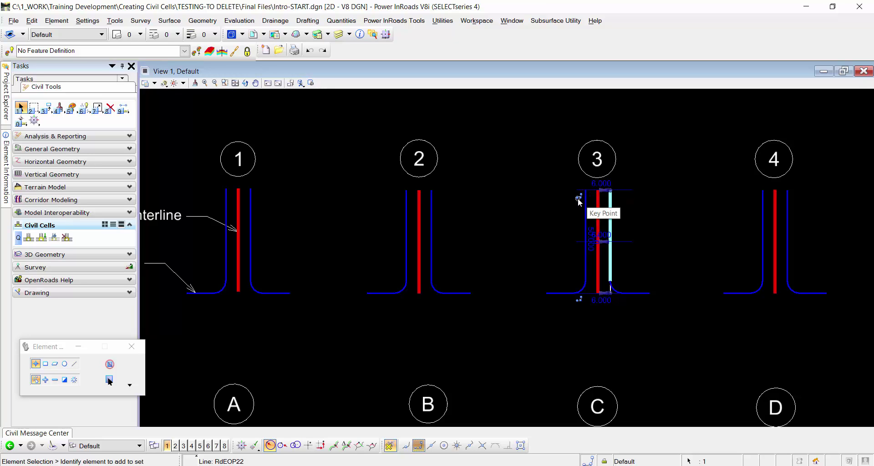
click(563, 212)
Try moving the upper end of intersection 3's roadway centerline, cancel the move, and recheck the offset edge of pavement
click(598, 229)
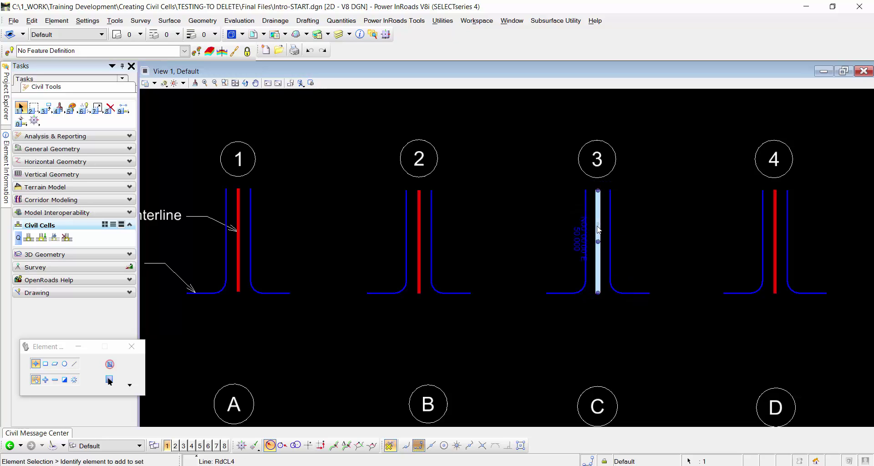
click(598, 191)
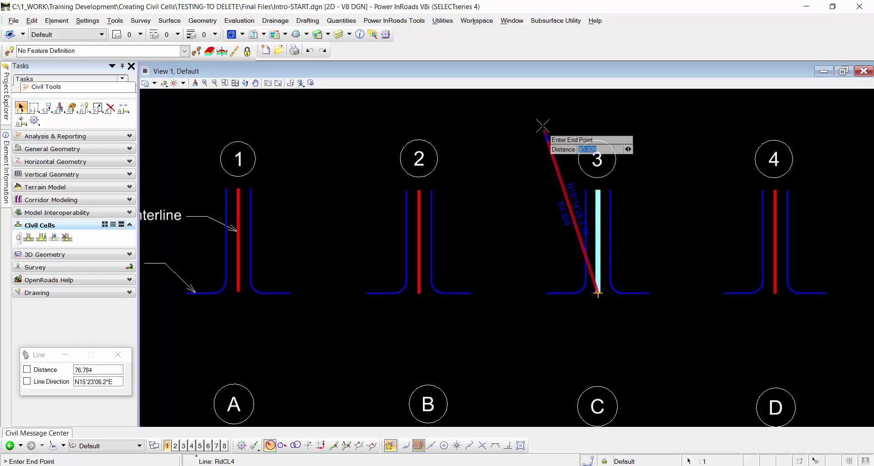
key(Escape)
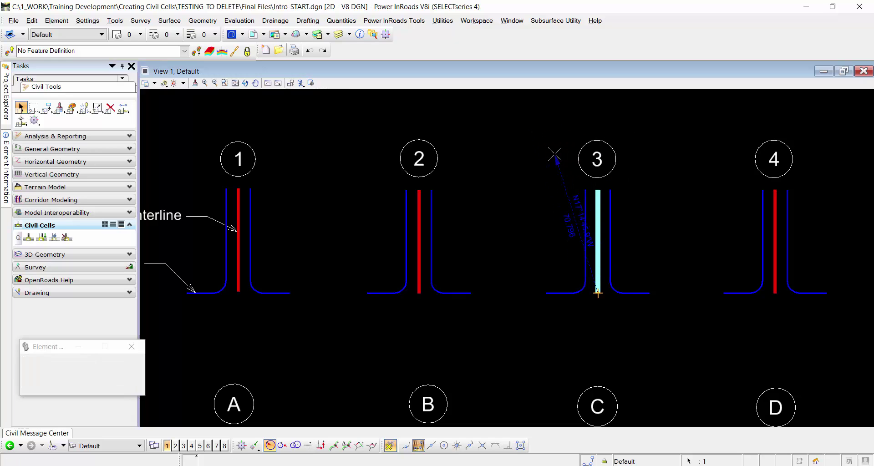
click(610, 212)
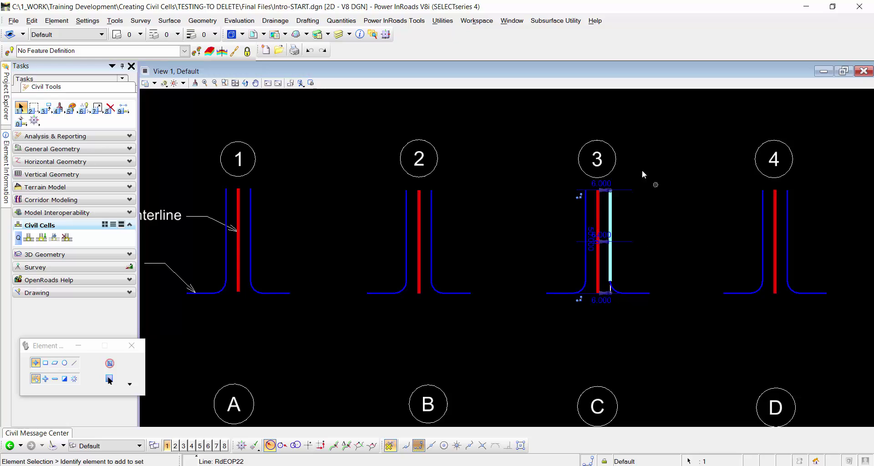
click(534, 226)
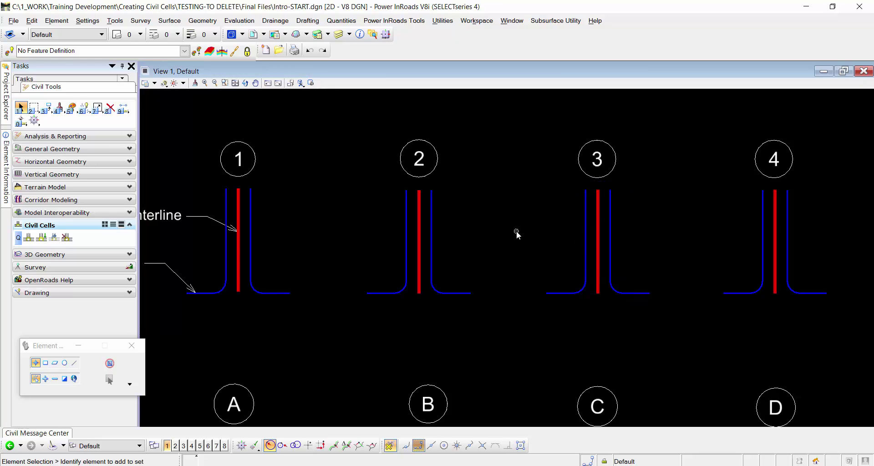
Start creating a third civil cell and name it "2D Inersection-3"
click(27, 237)
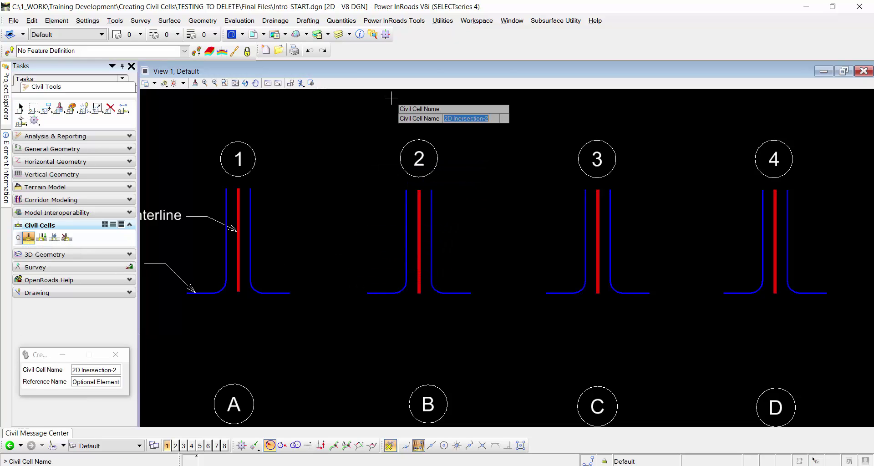
key(Right)
key(Return)
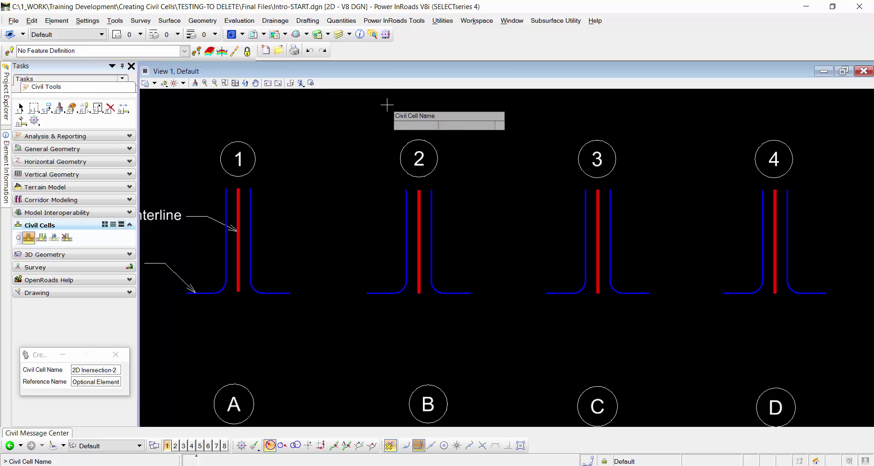
key(Return)
Create the civil cell with intersection 3's roadway centerline and straight horizontal edge of pavement as references, without optional references
click(596, 209)
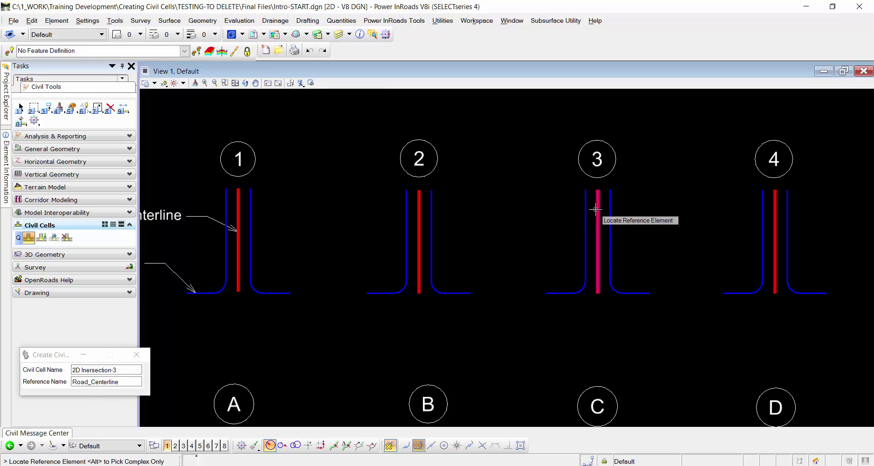
click(595, 209)
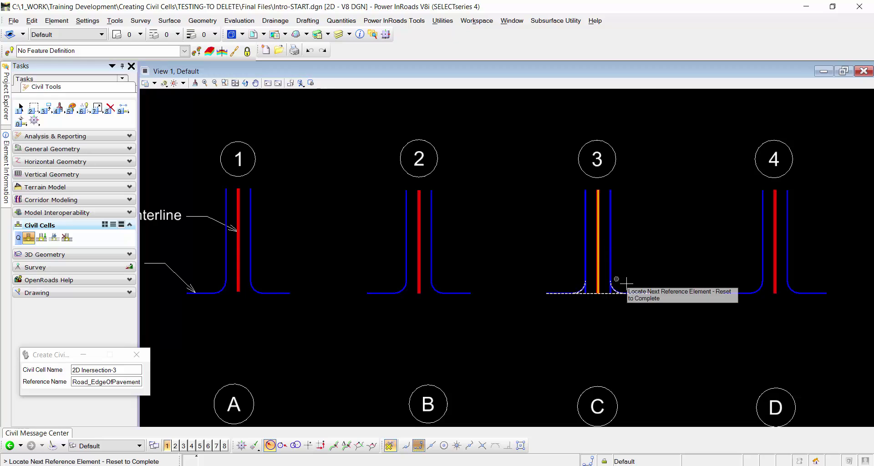
click(581, 294)
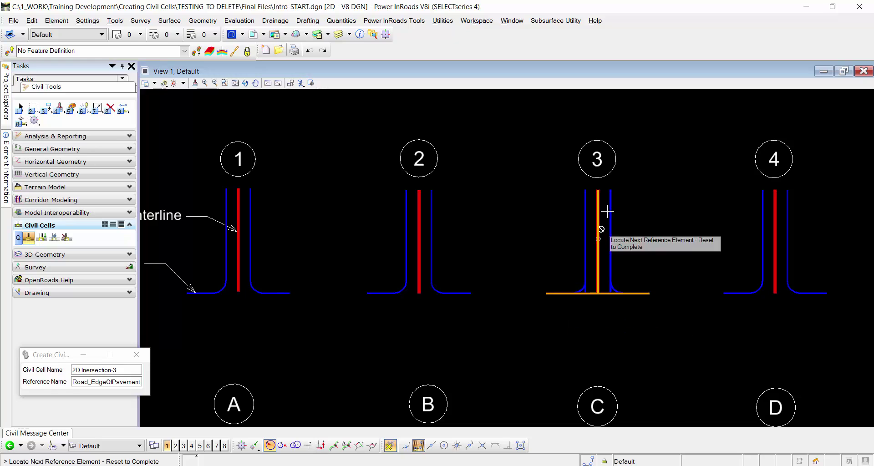
right_click(513, 320)
right_click(513, 320)
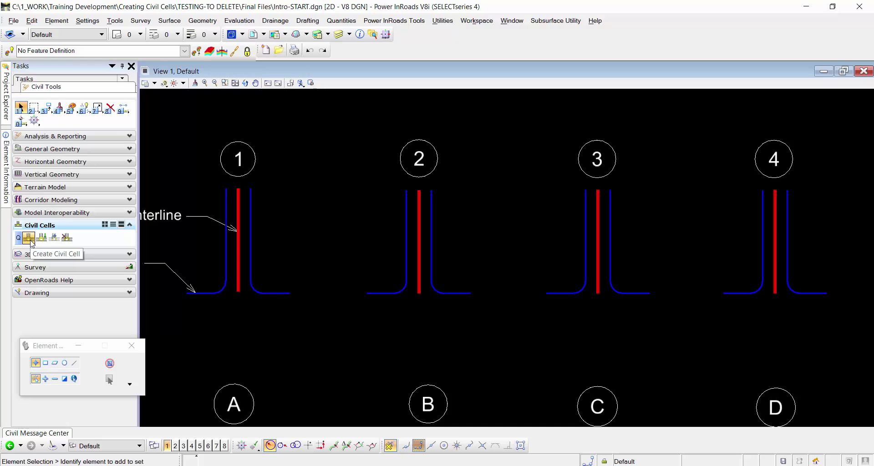
Preview the 2D Inersection-3 civil cell from the active DGN in the civil cell picker, cancelling the placement
click(41, 238)
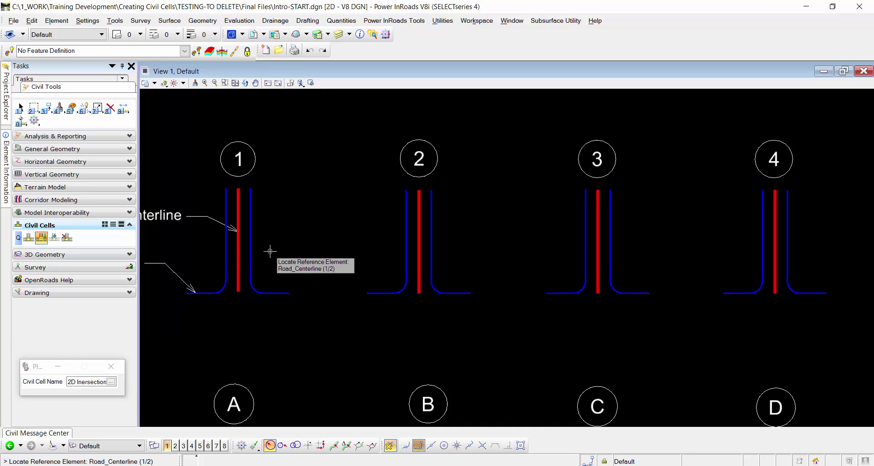
click(43, 241)
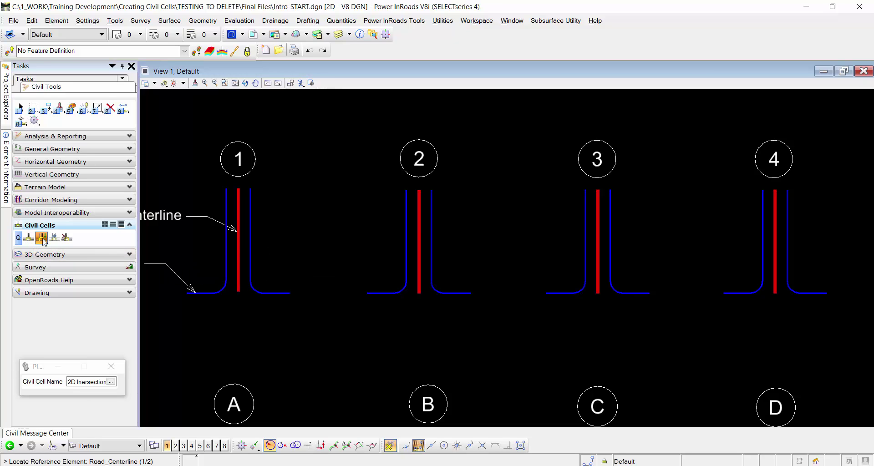
click(111, 382)
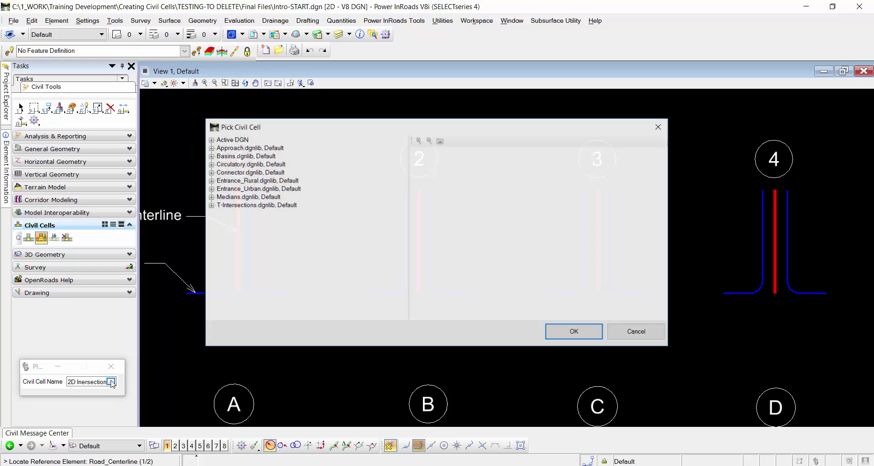
double_click(217, 140)
drag(298, 127, 245, 105)
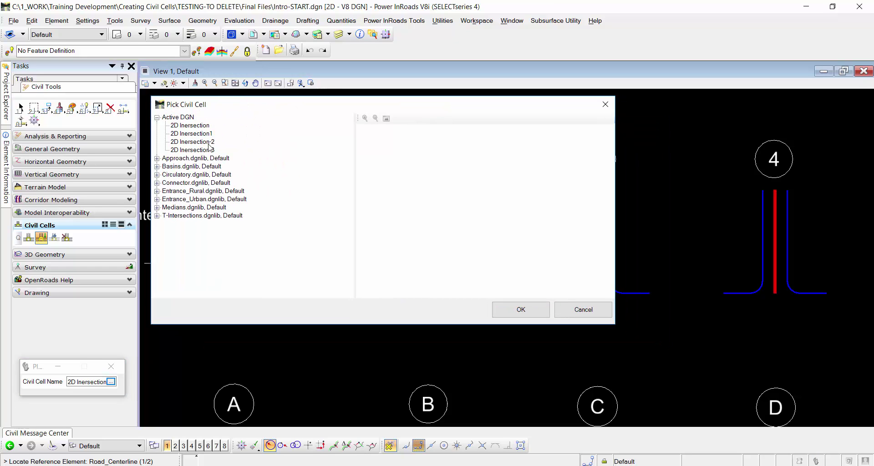
click(200, 150)
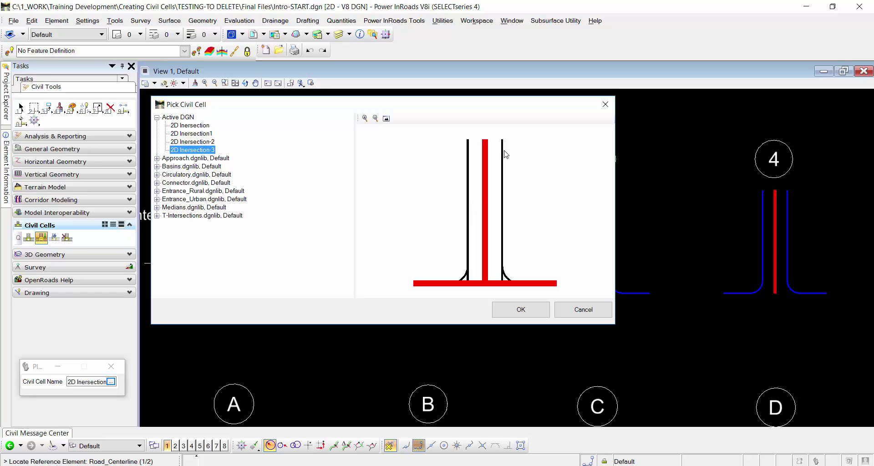
click(583, 310)
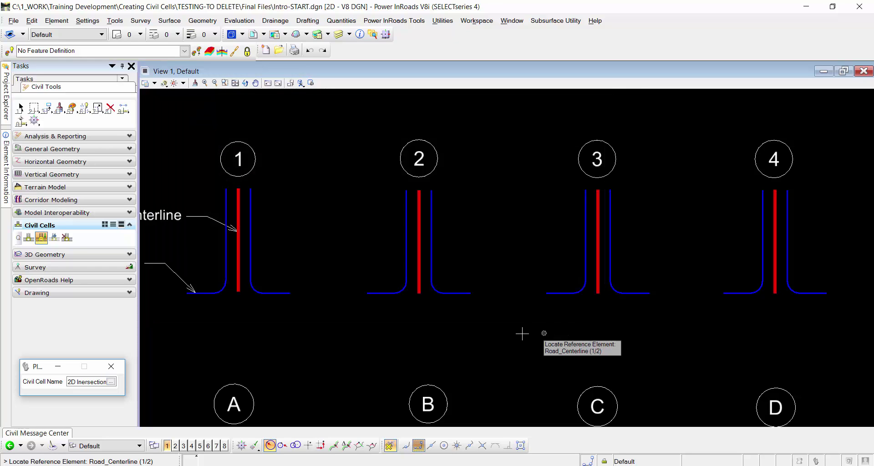
key(Escape)
Try moving the upper end of intersection 4's roadway centerline three times to examine how the edges of pavement respond, abandoning each move
scroll(509, 324, down, 5)
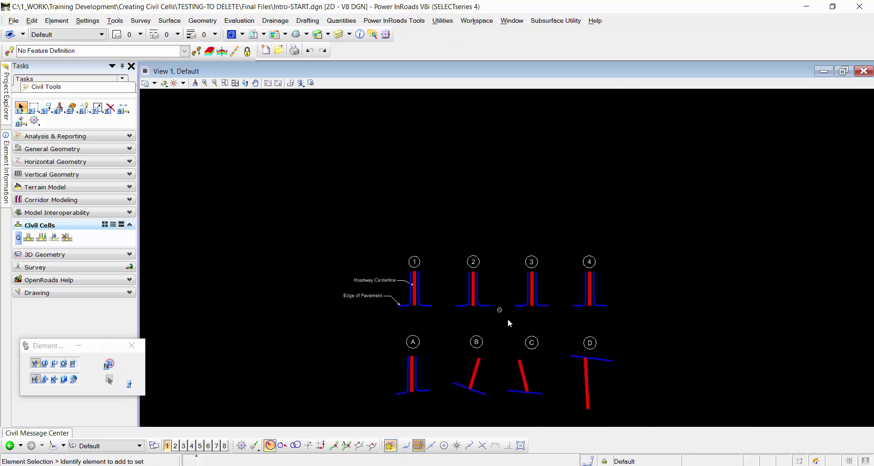
scroll(476, 303, up, 3)
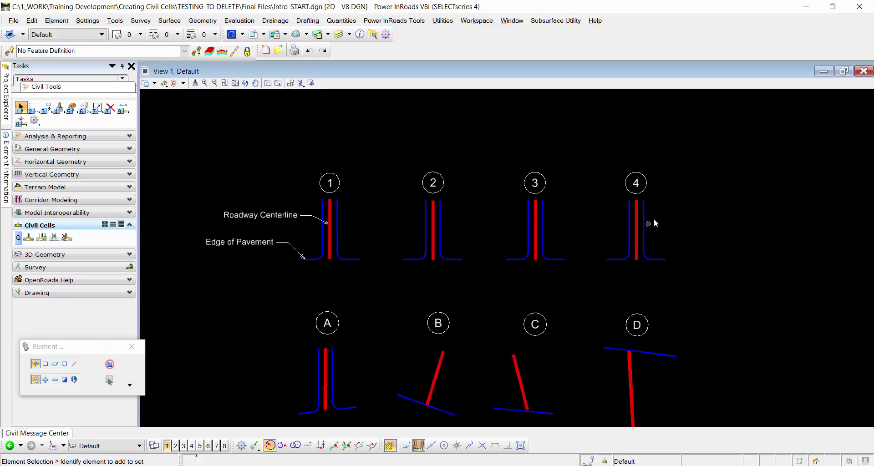
scroll(654, 219, up, 2)
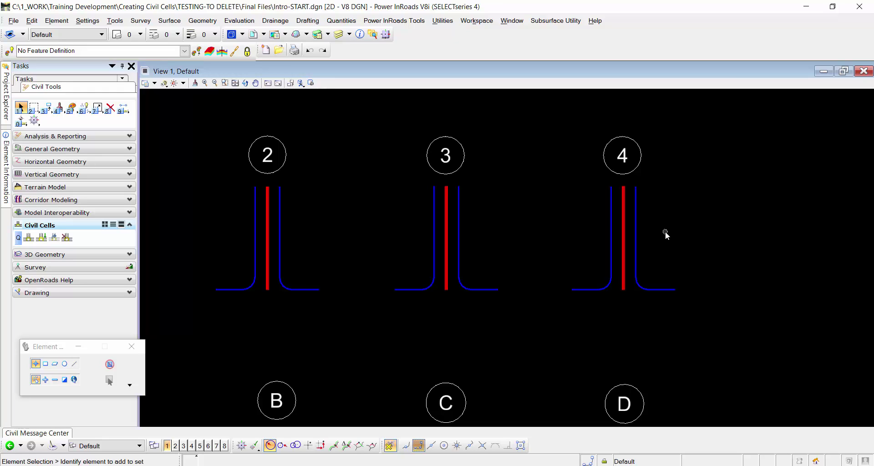
click(623, 234)
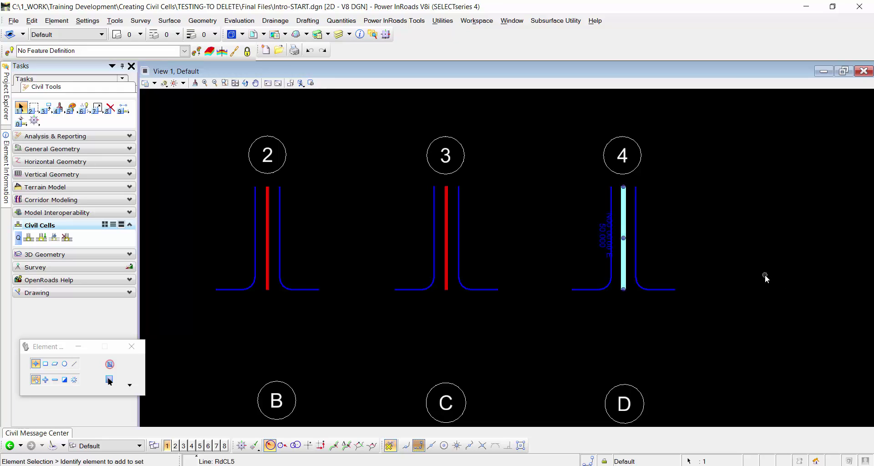
click(623, 186)
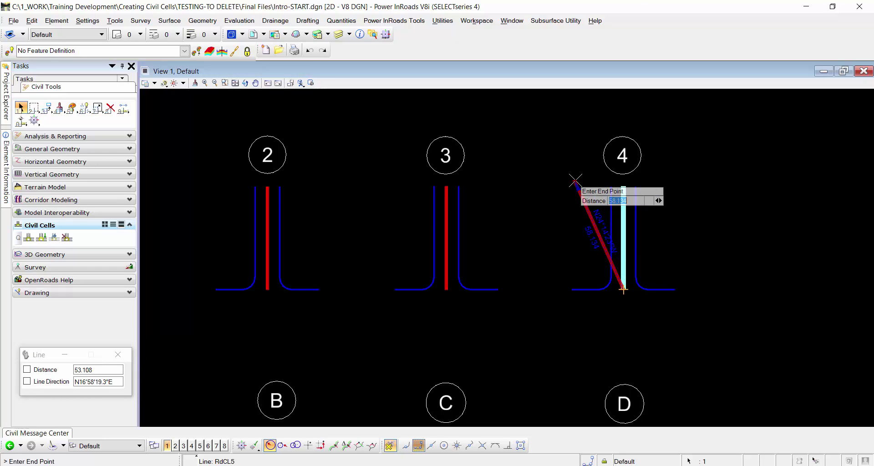
right_click(646, 182)
click(670, 239)
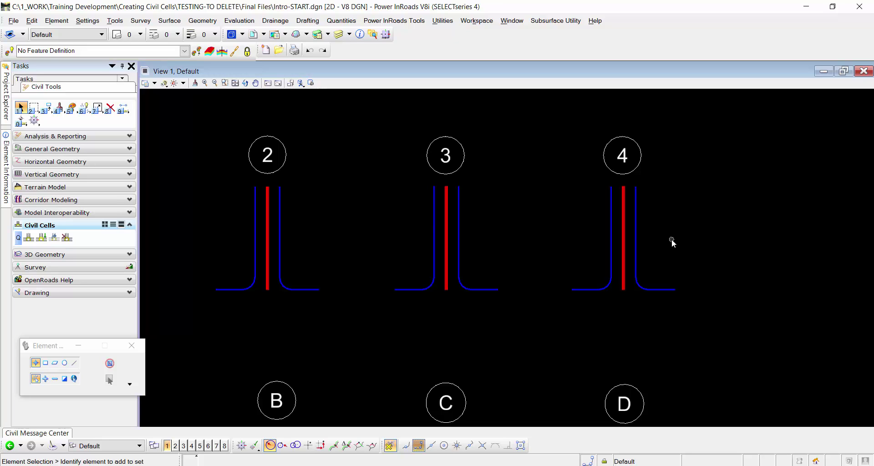
click(623, 197)
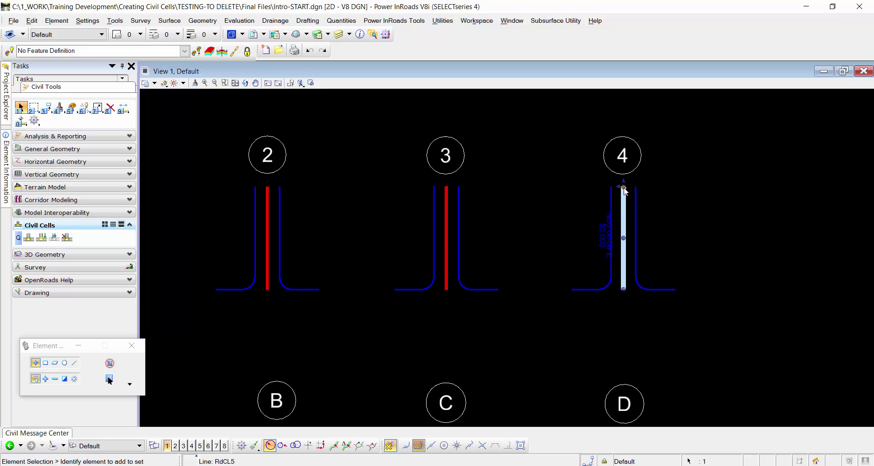
click(624, 186)
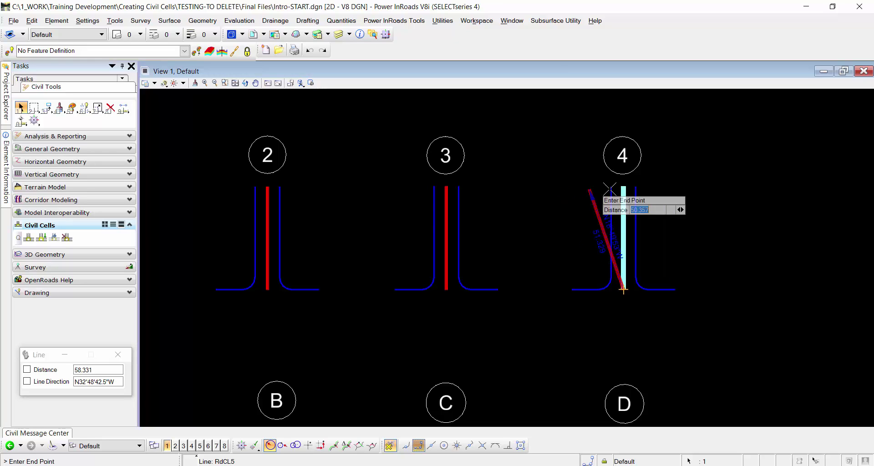
click(623, 187)
click(724, 262)
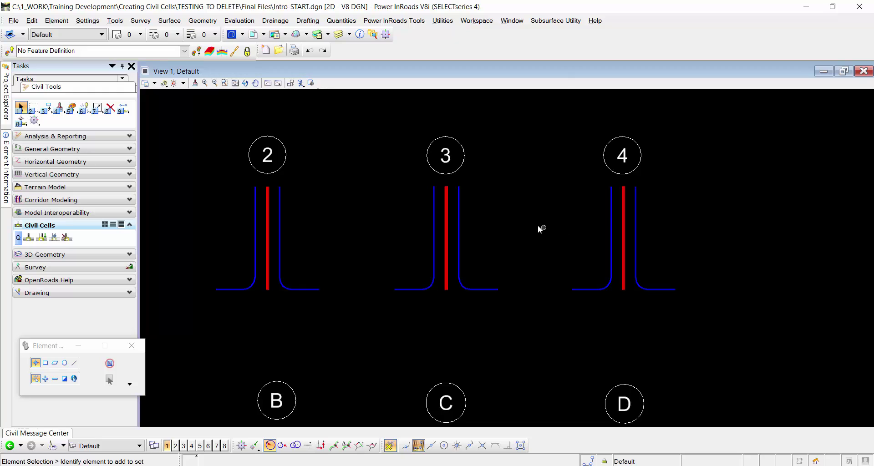
click(624, 267)
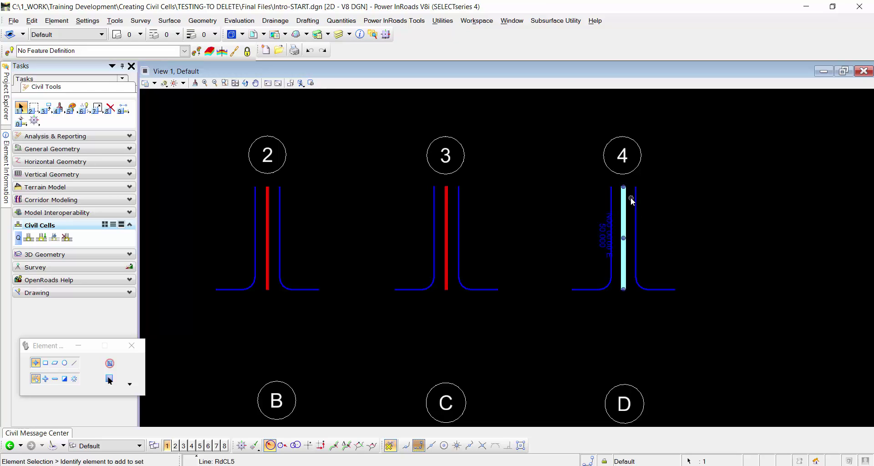
click(624, 187)
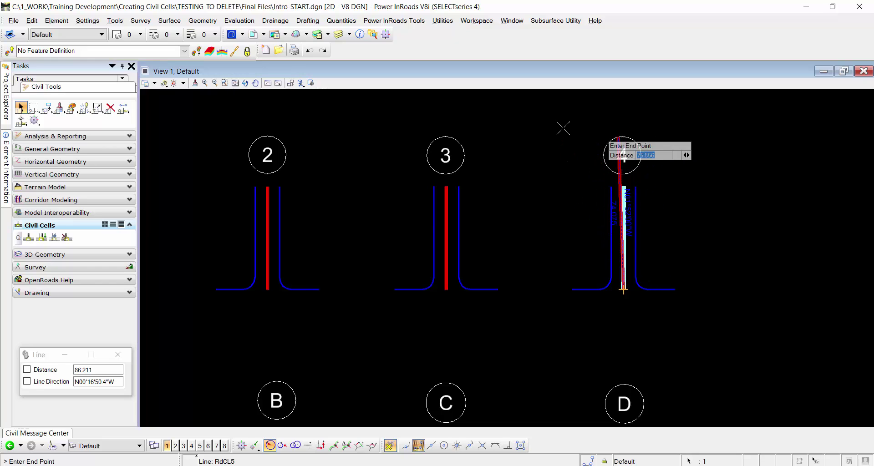
key(Escape)
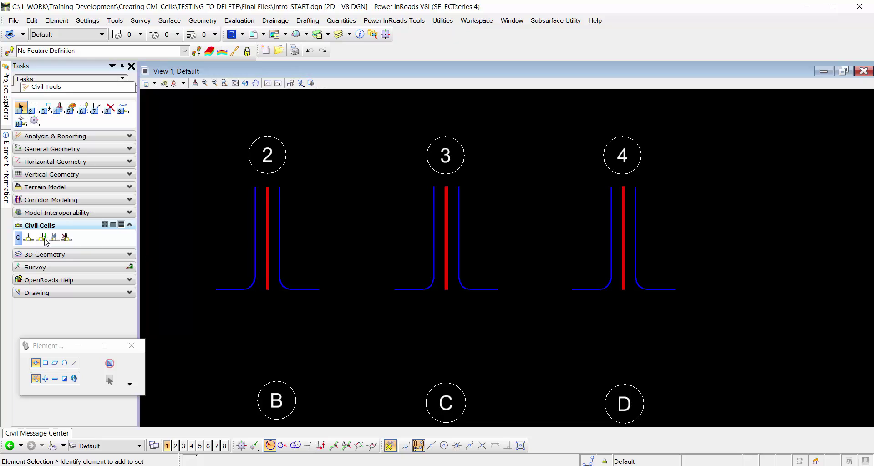
Create the civil cell "2D Inersection-4" with intersection 4's roadway centerline and edge of pavement as references, without optional references
click(29, 237)
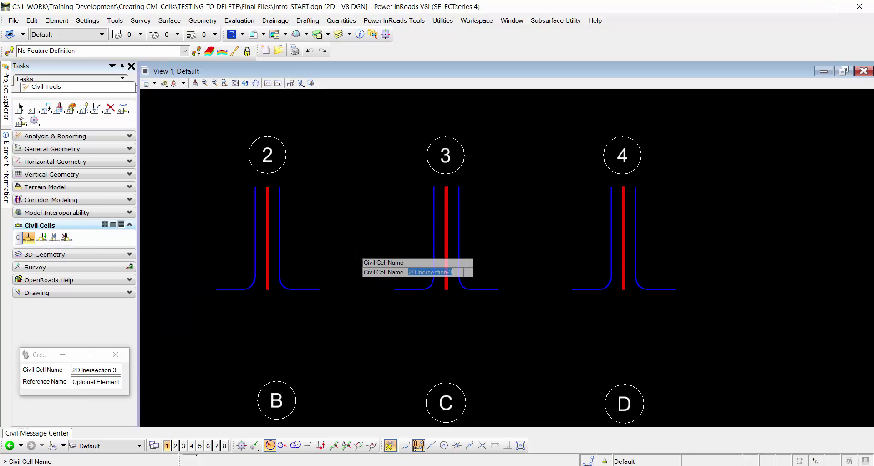
key(Right)
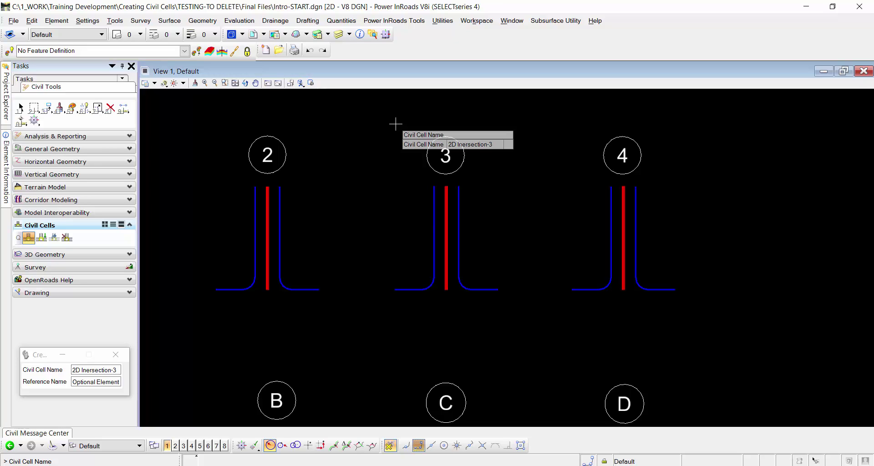
key(Return)
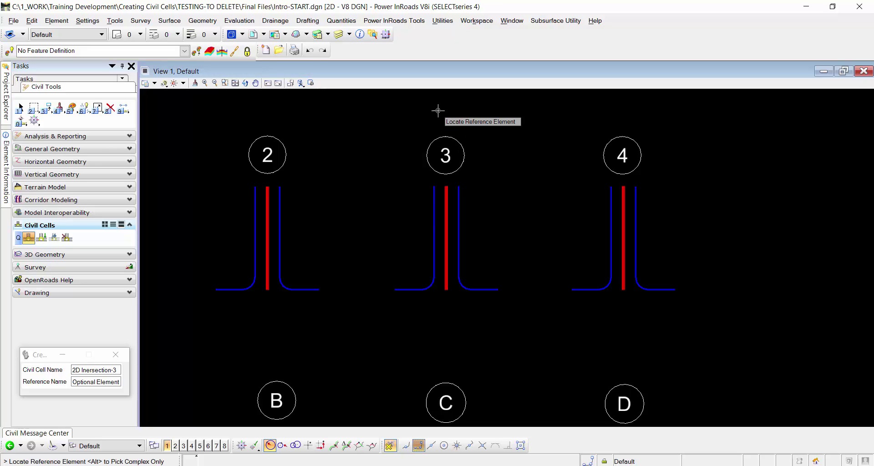
click(623, 207)
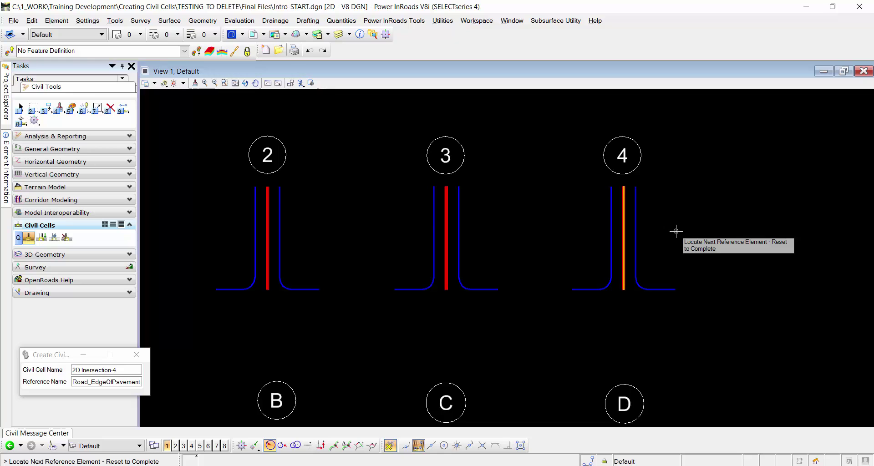
right_click(673, 227)
right_click(674, 226)
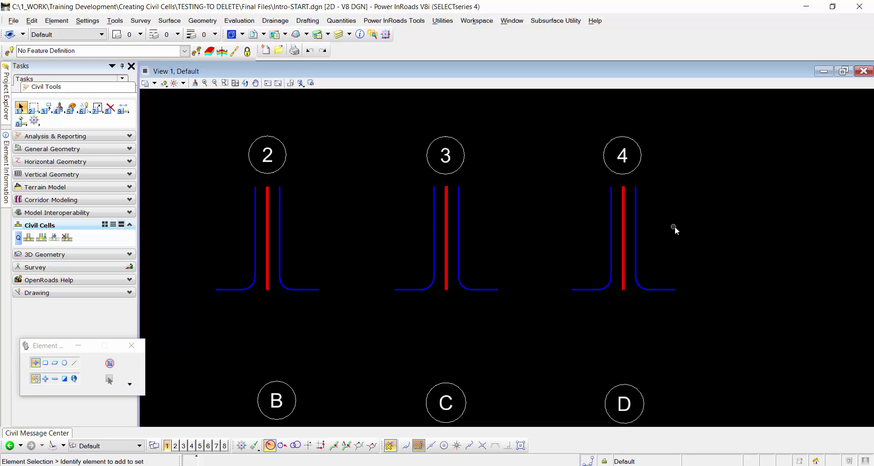
scroll(575, 230, down, 2)
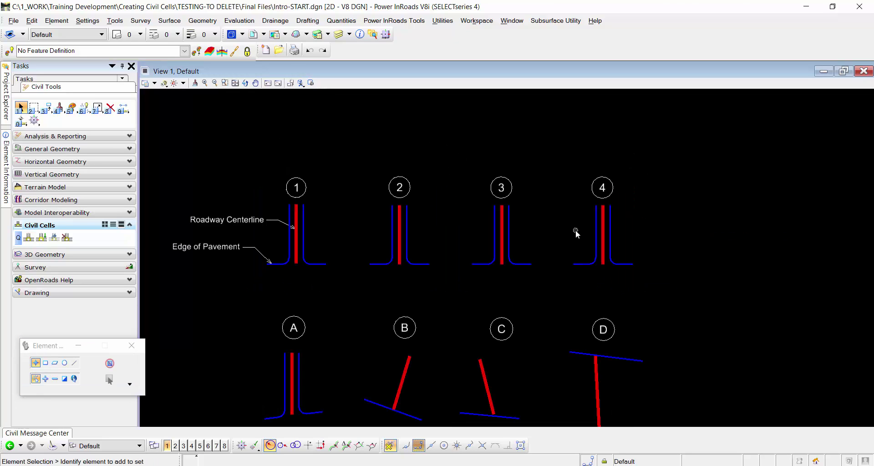